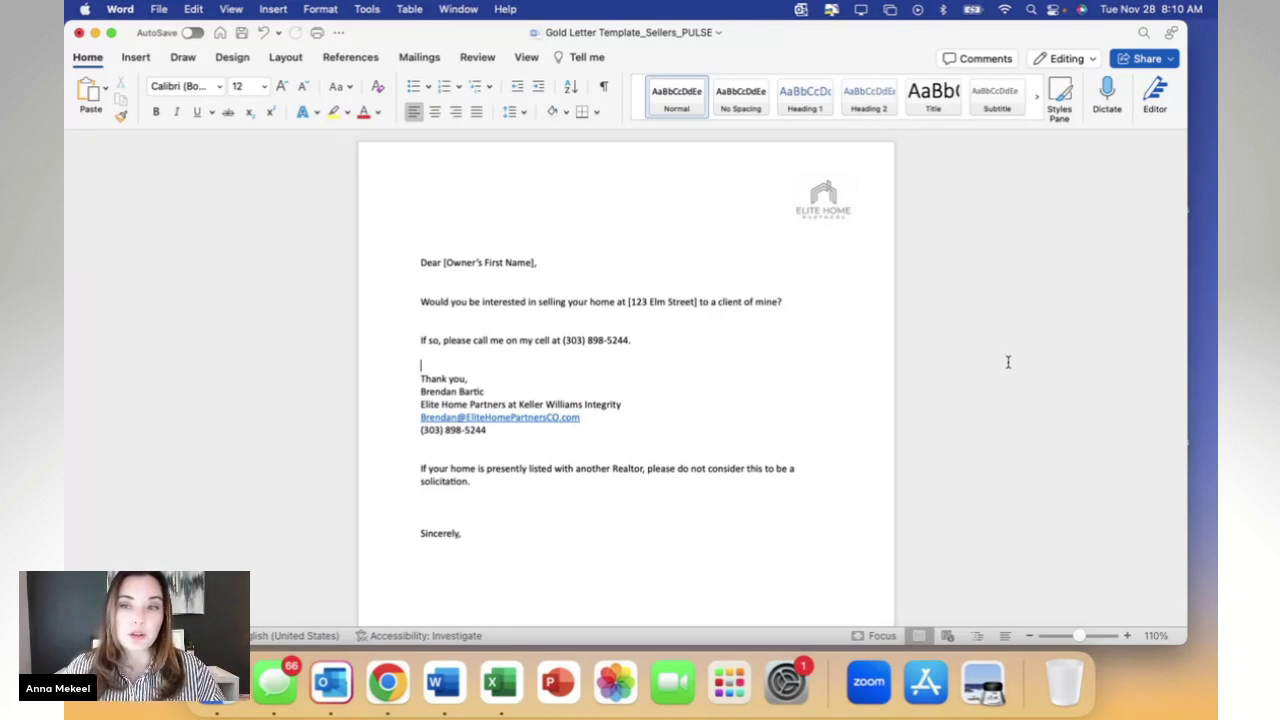
- Switch to Excel and look over the exported property list and the Mail Merge_Littleton workbook
{"action": "key", "text": "ctrl+Up"}
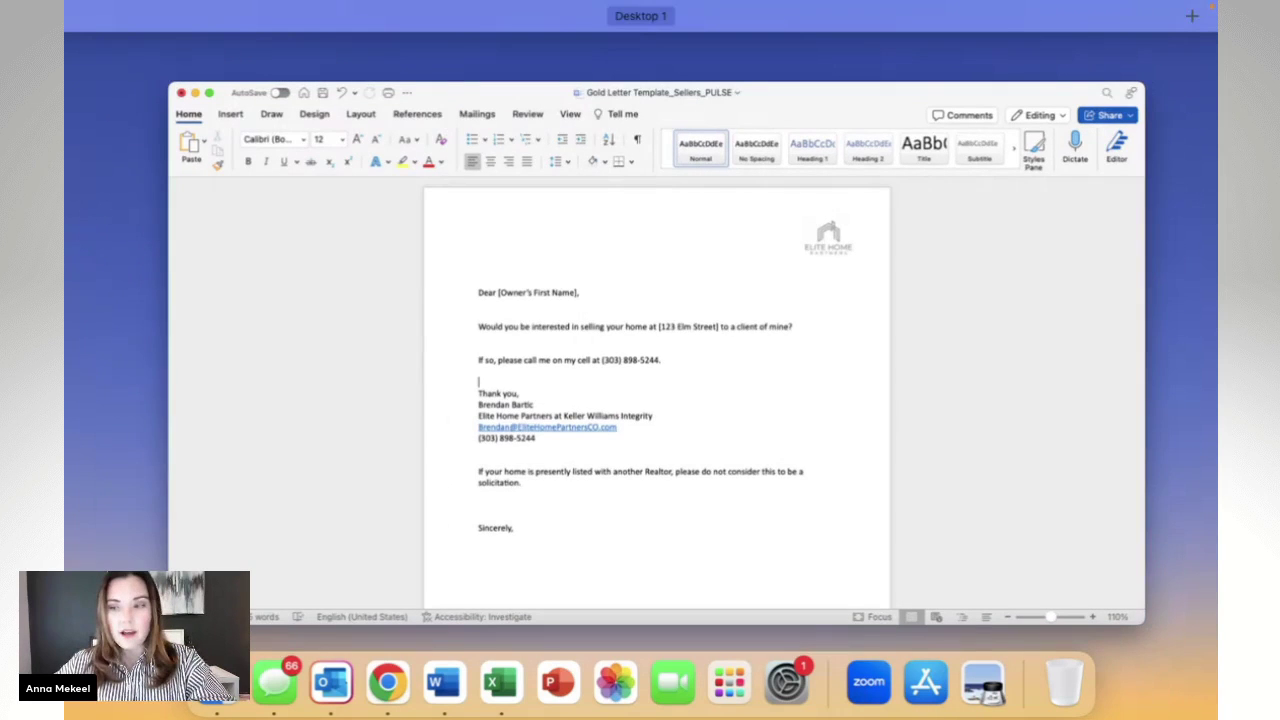
{"action": "key", "text": "ctrl+Up"}
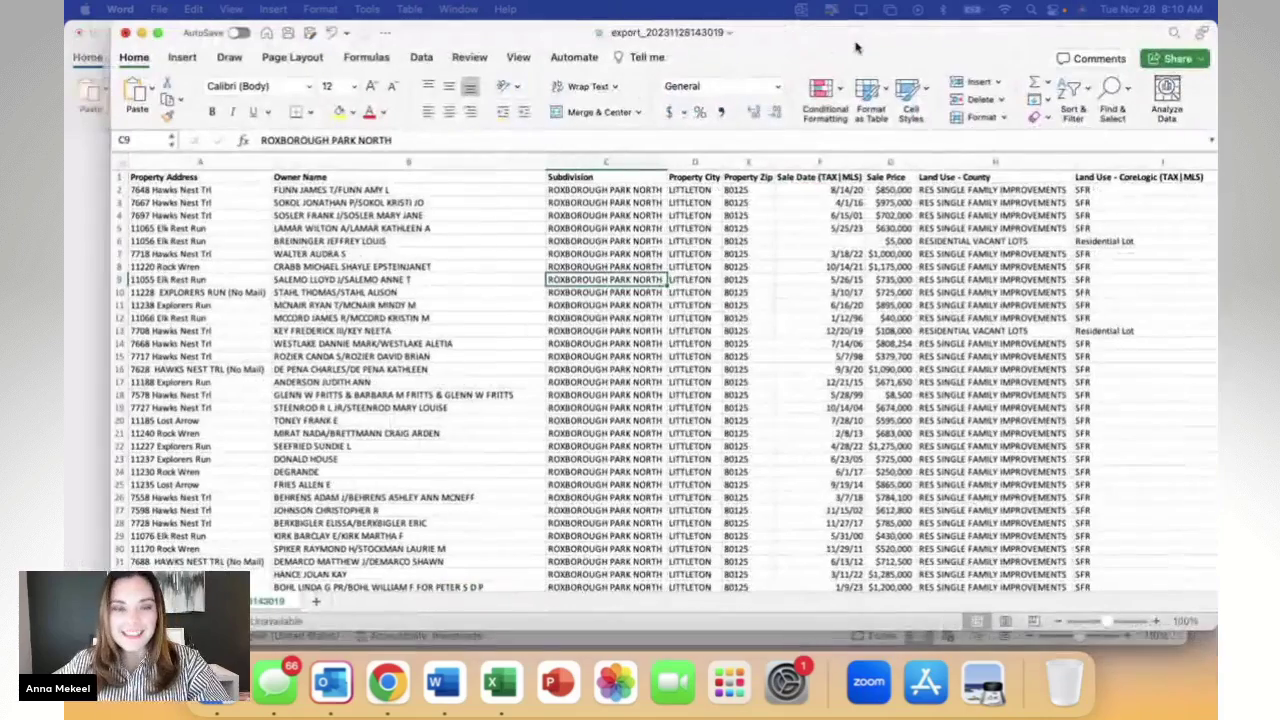
{"action": "left_click", "coordinate": [620, 432]}
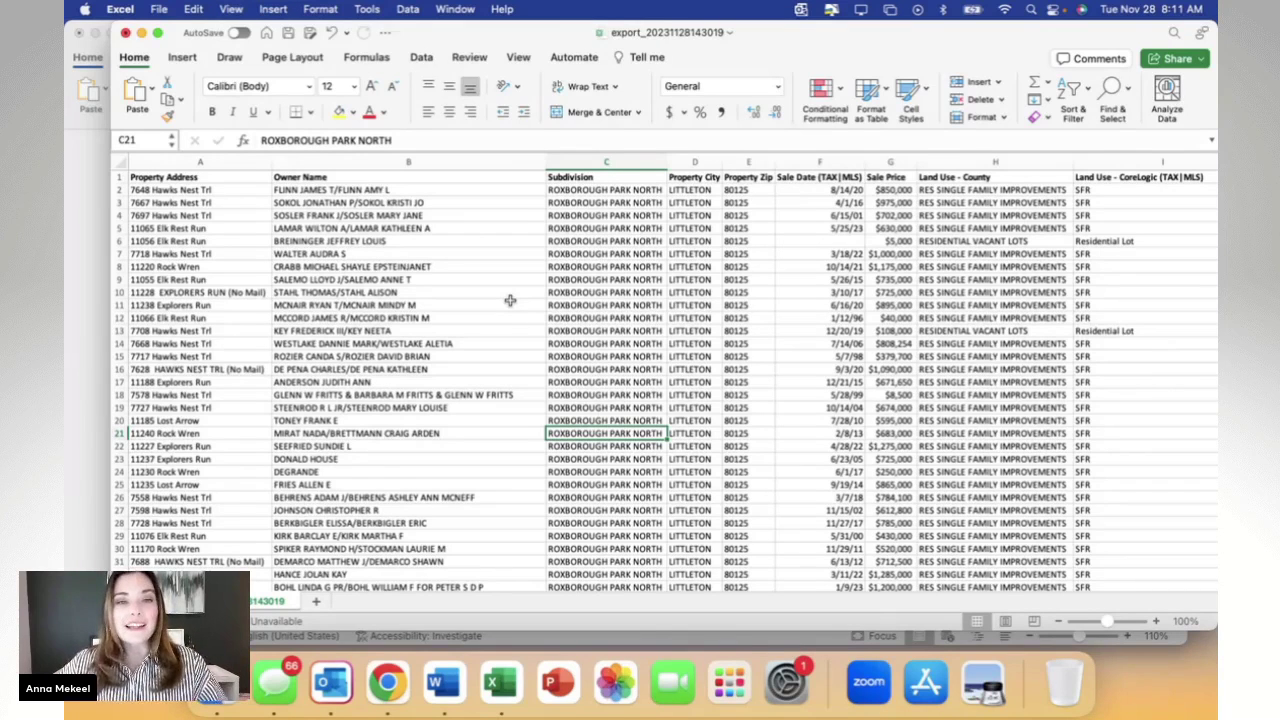
{"action": "key", "text": "ctrl+Up"}
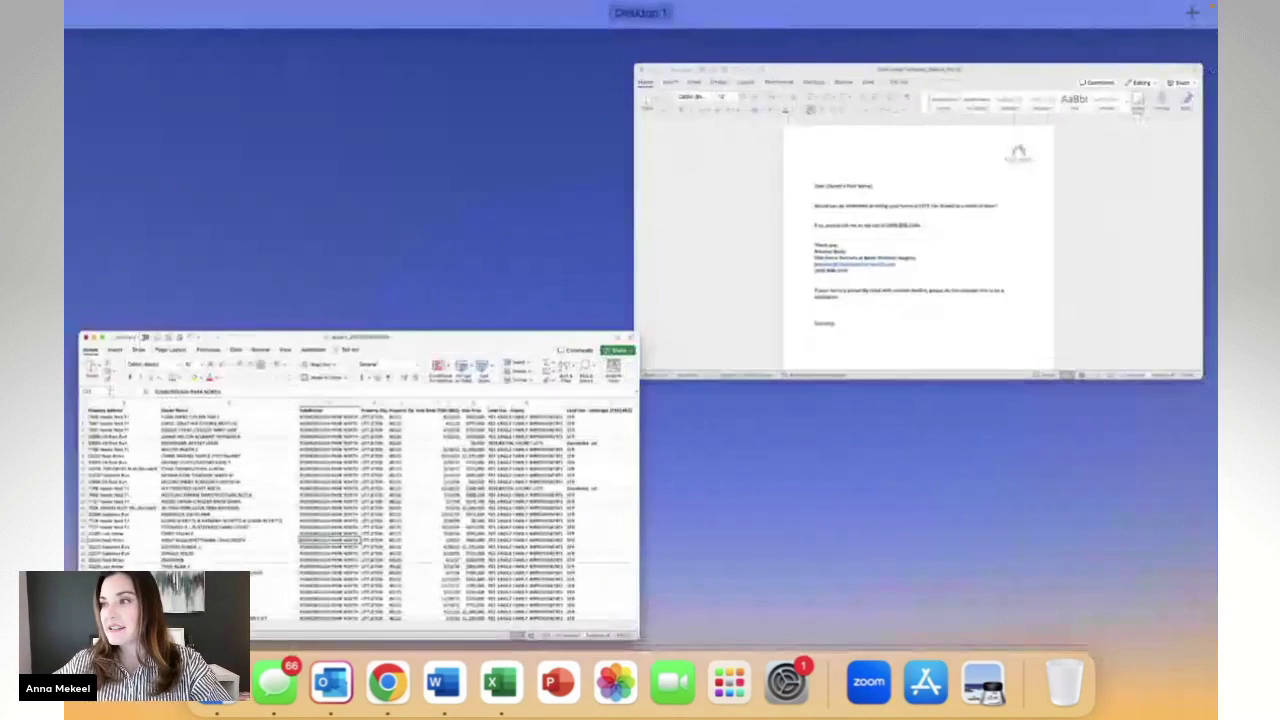
{"action": "key", "text": "ctrl+Up"}
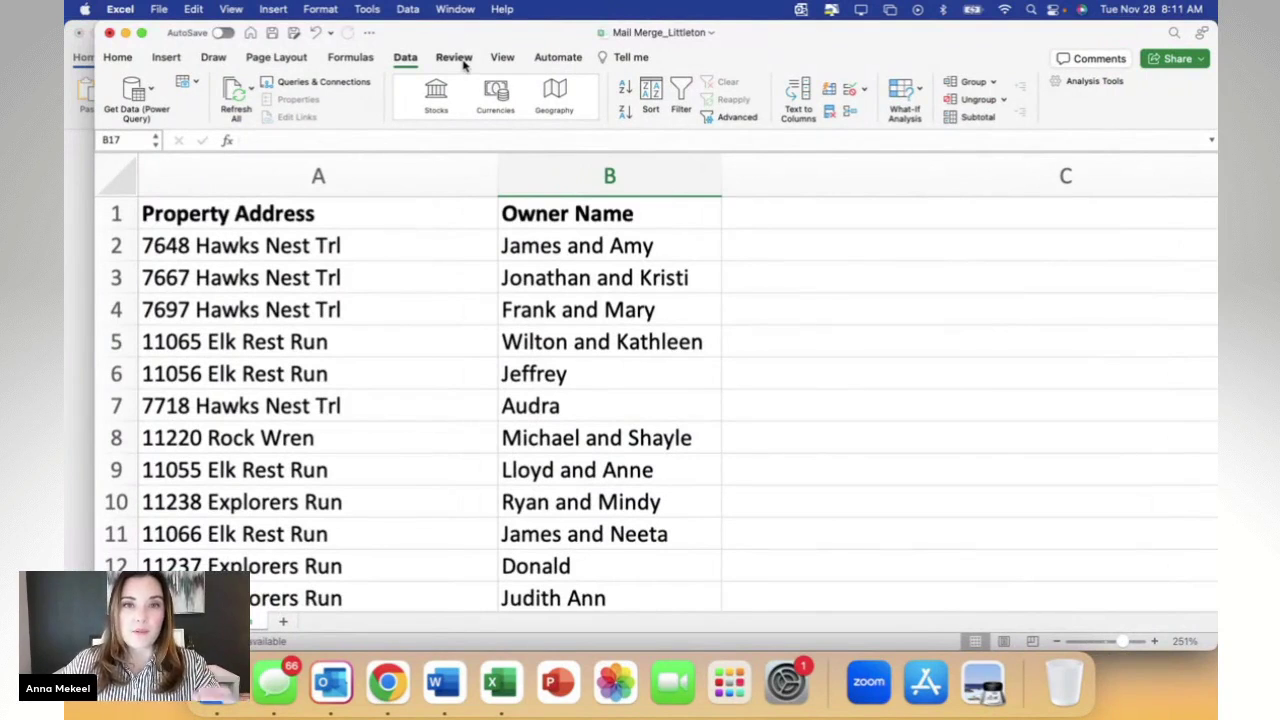
- Compare the placeholders in the Word letter template with the columns of the Mail Merge_Littleton workbook
{"action": "key", "text": "ctrl+Up"}
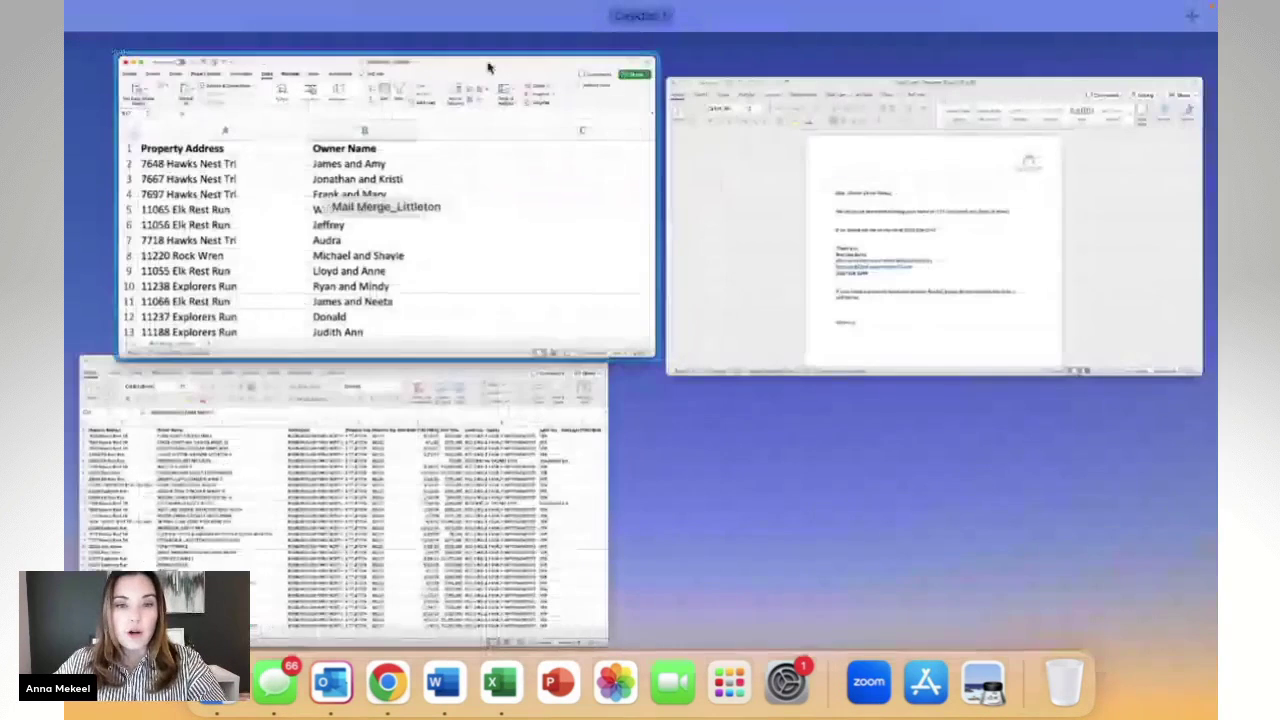
{"action": "left_click", "coordinate": [824, 310]}
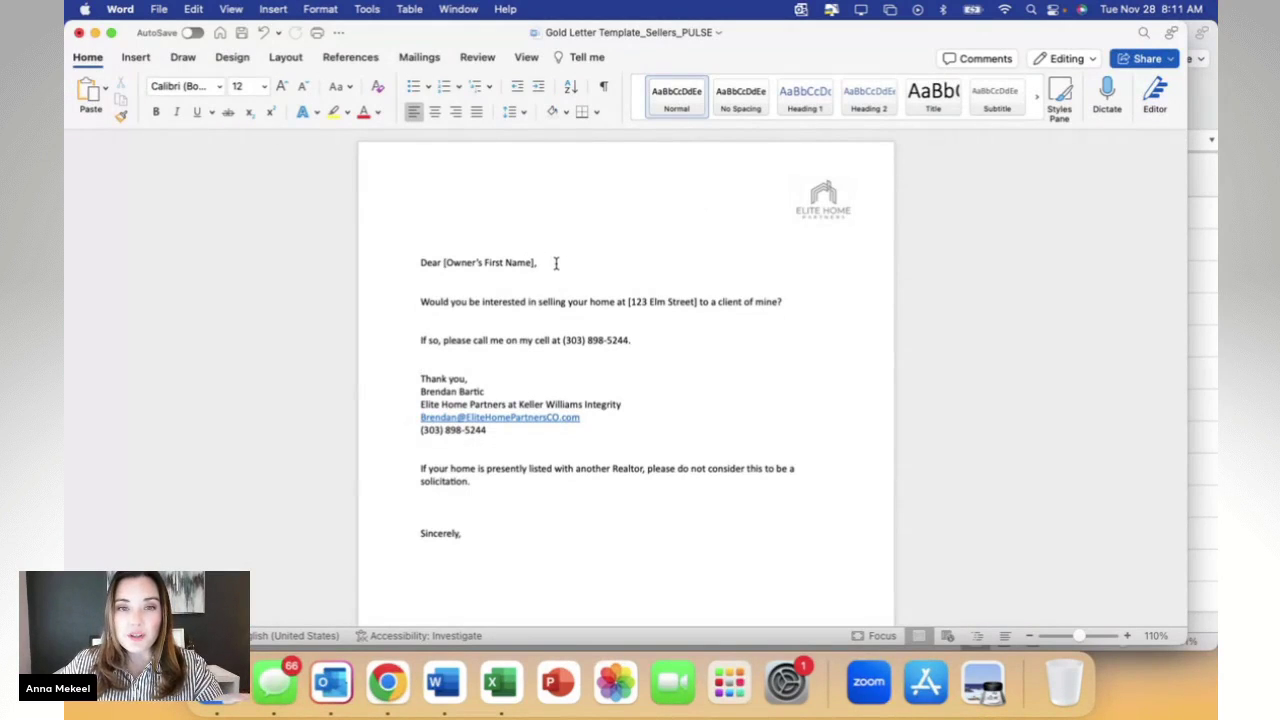
{"action": "key", "text": "ctrl+Up"}
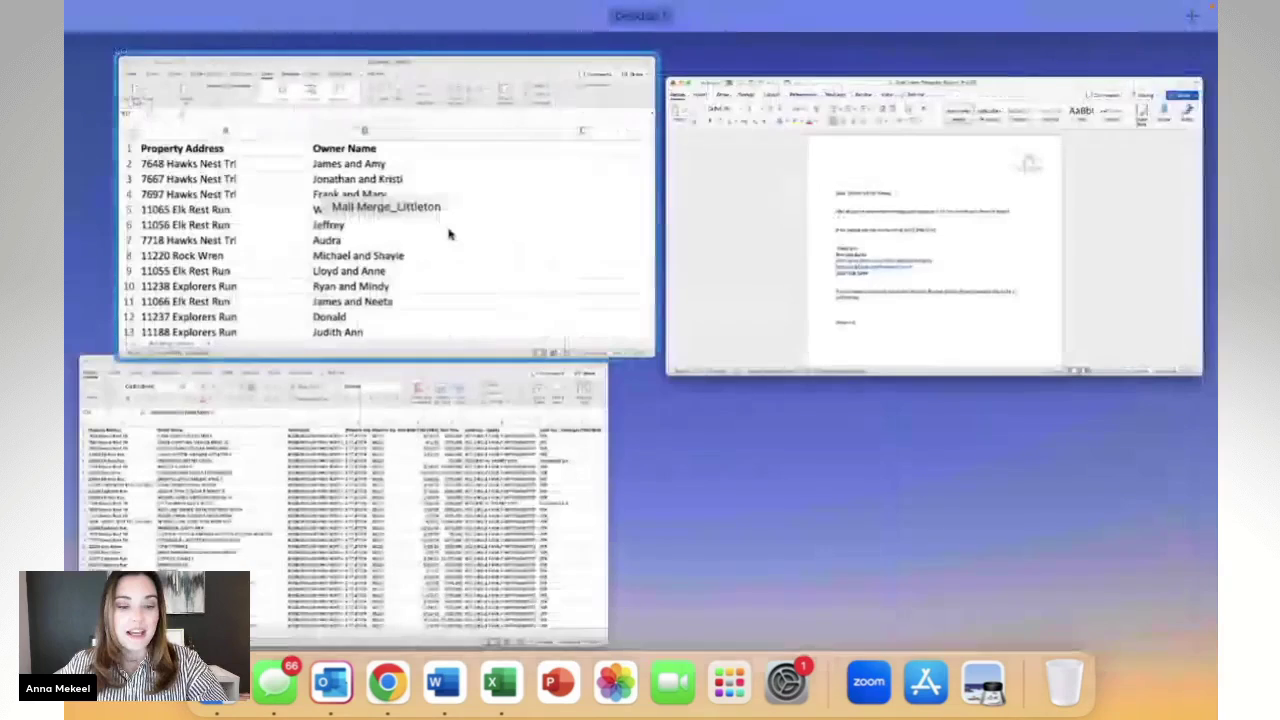
{"action": "left_click", "coordinate": [449, 229]}
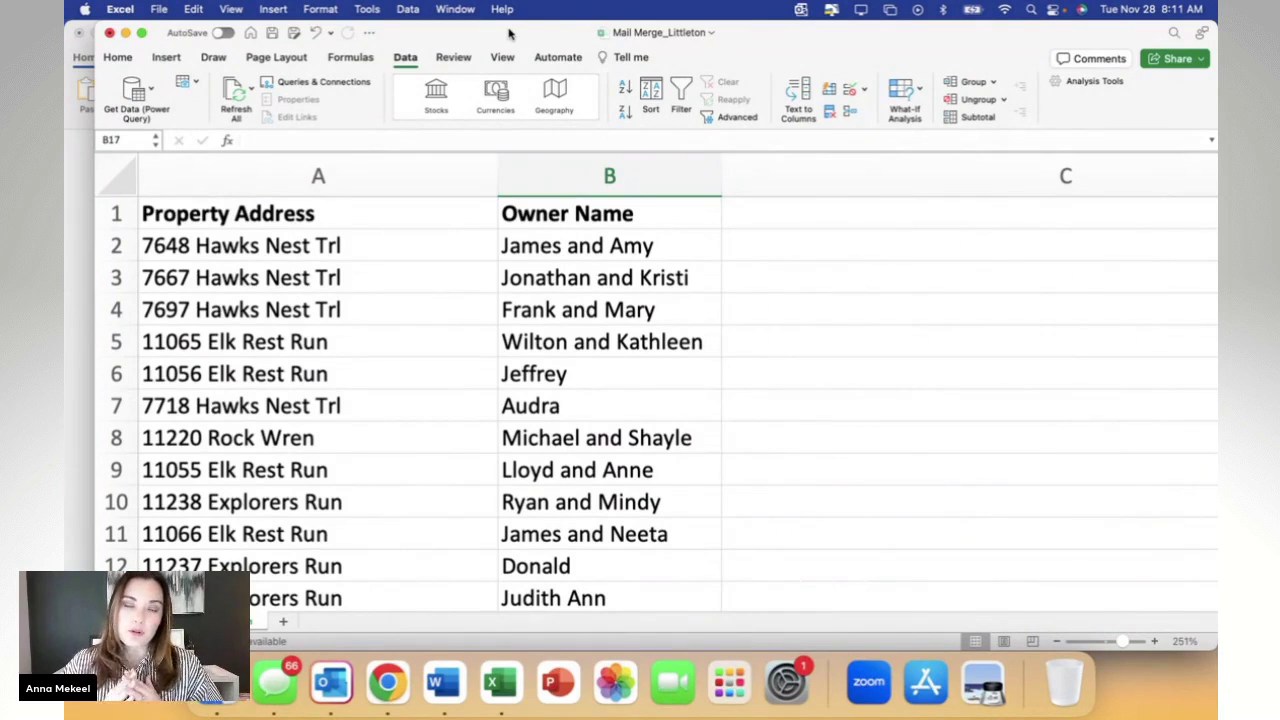
- Switch to the Word letter template and attach Mail Merge_Littleton.csv from Downloads as its existing recipient list, using Mac OS (Default) encoding
{"action": "key", "text": "ctrl+Up"}
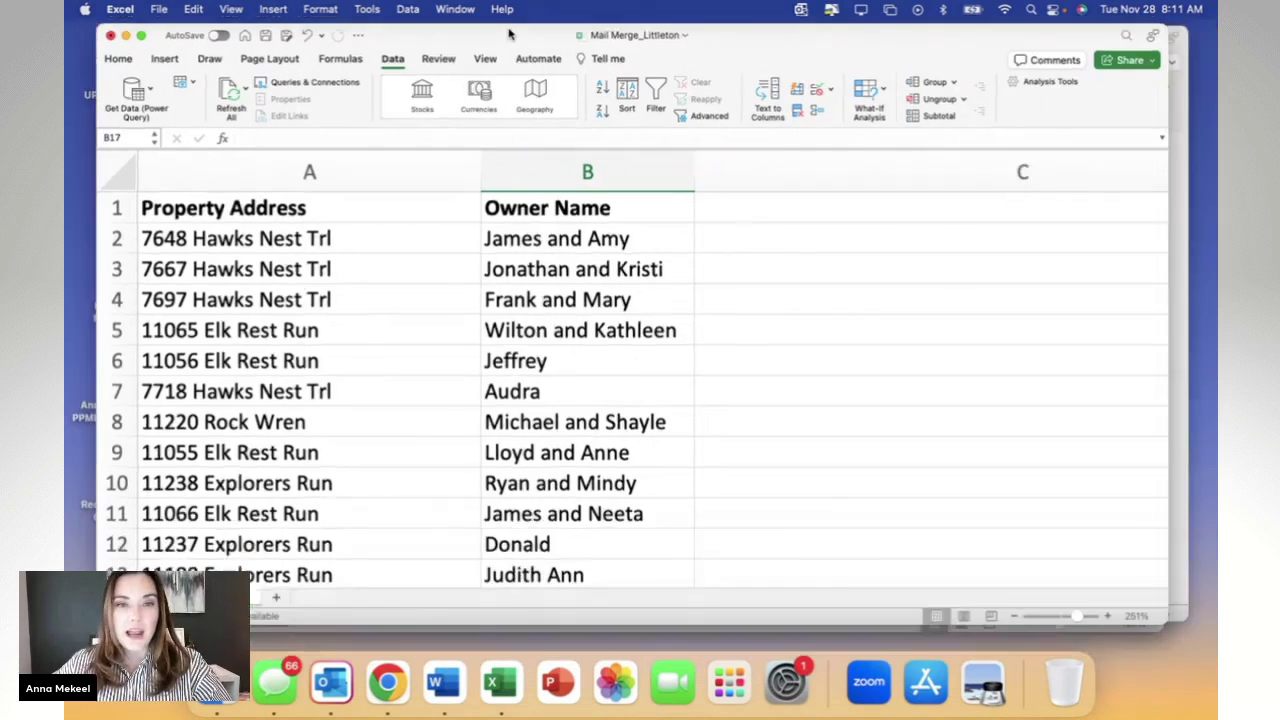
{"action": "left_click", "coordinate": [882, 203]}
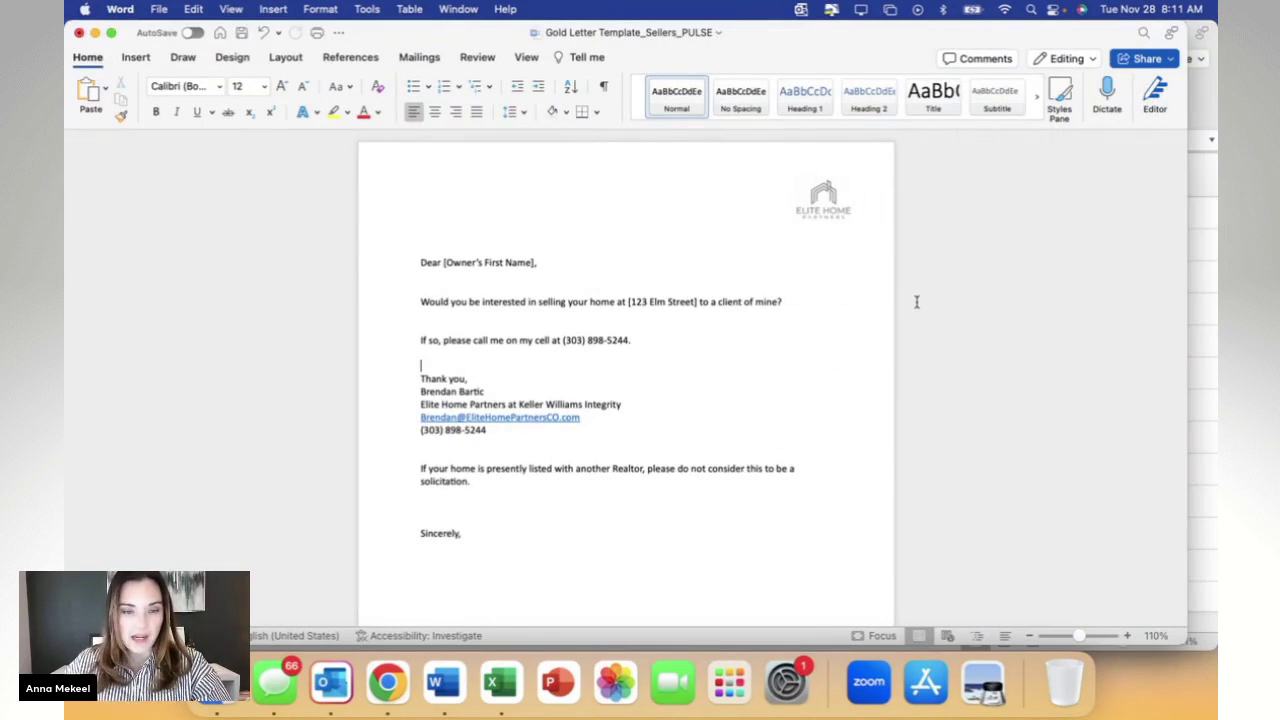
{"action": "left_click", "coordinate": [757, 206]}
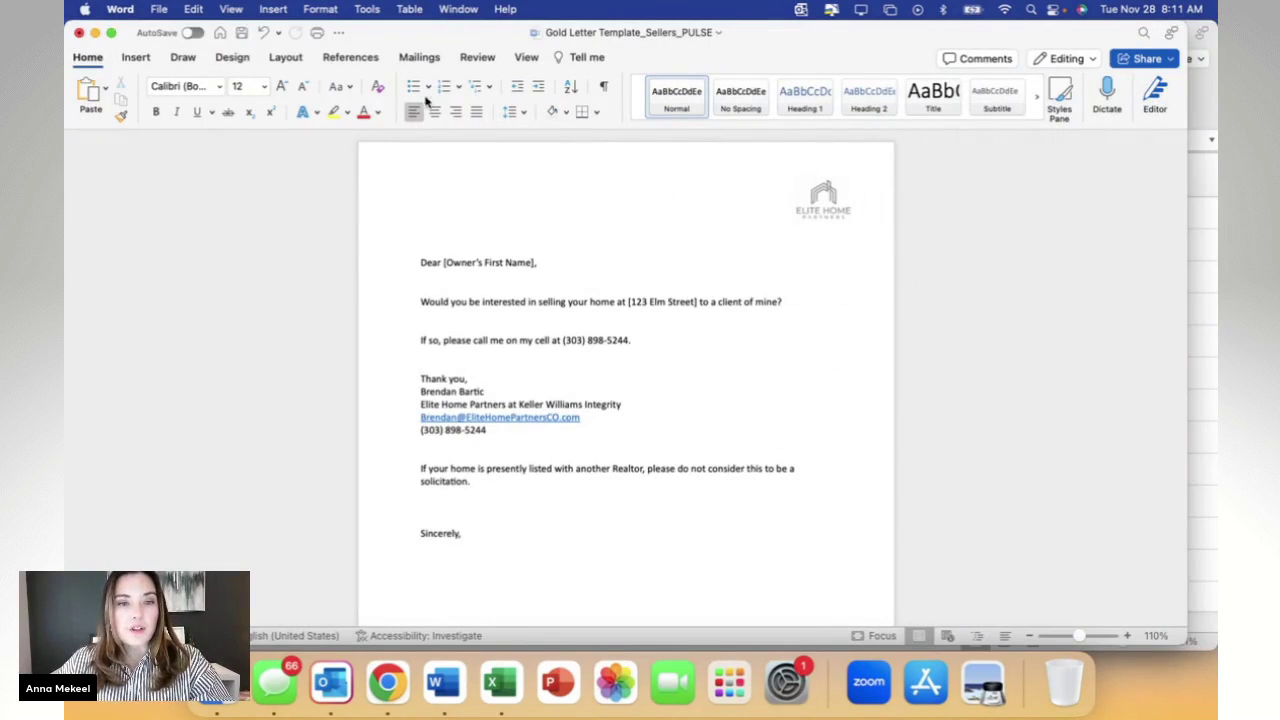
{"action": "left_click", "coordinate": [421, 58]}
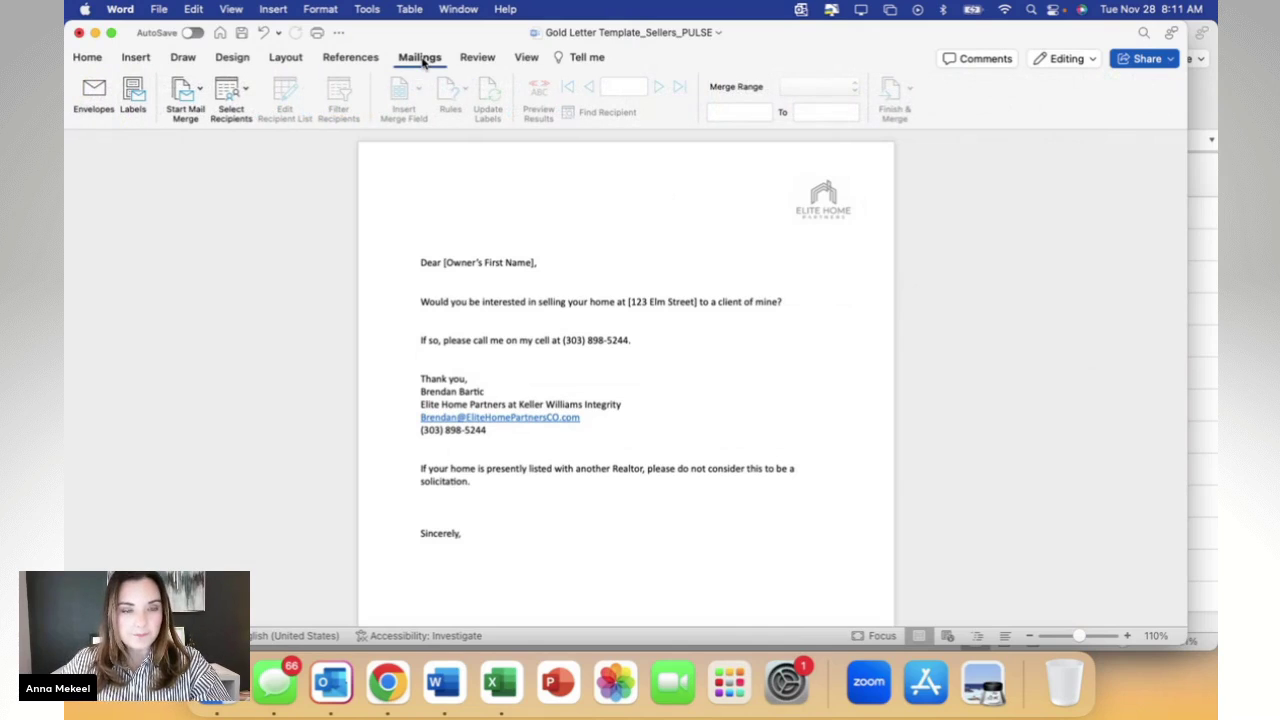
{"action": "left_click", "coordinate": [231, 118]}
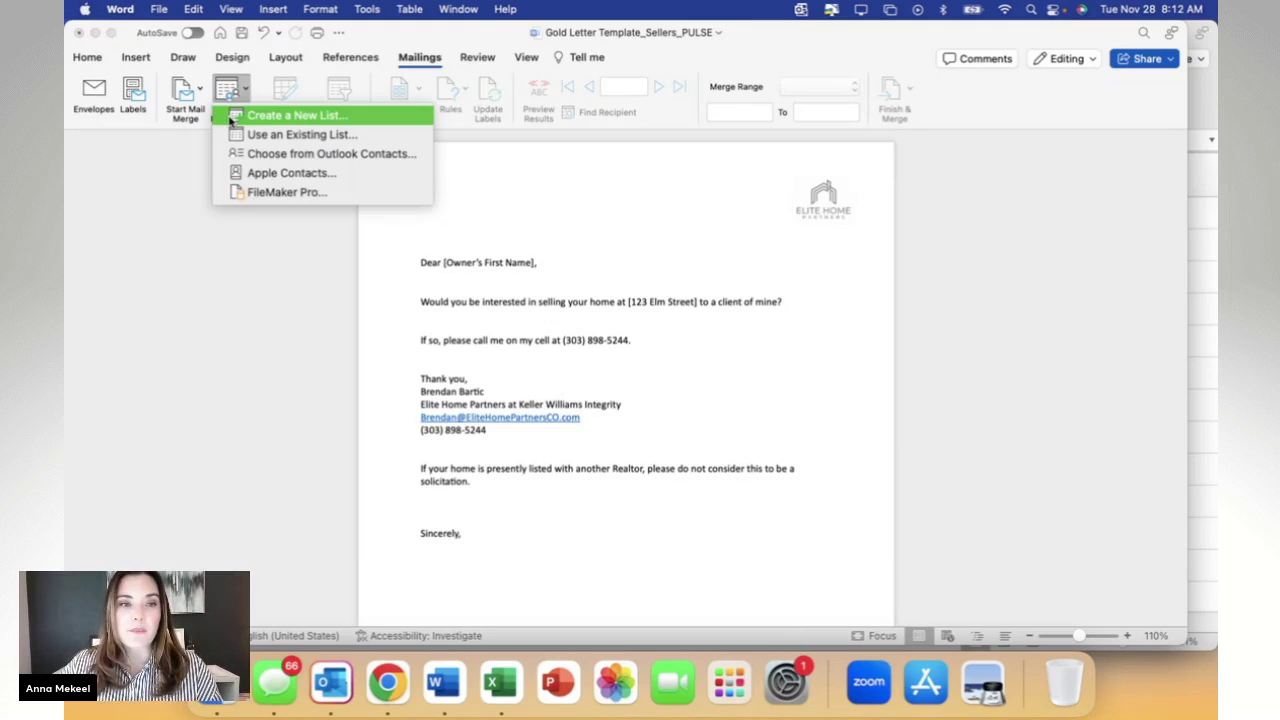
{"action": "left_click", "coordinate": [392, 136]}
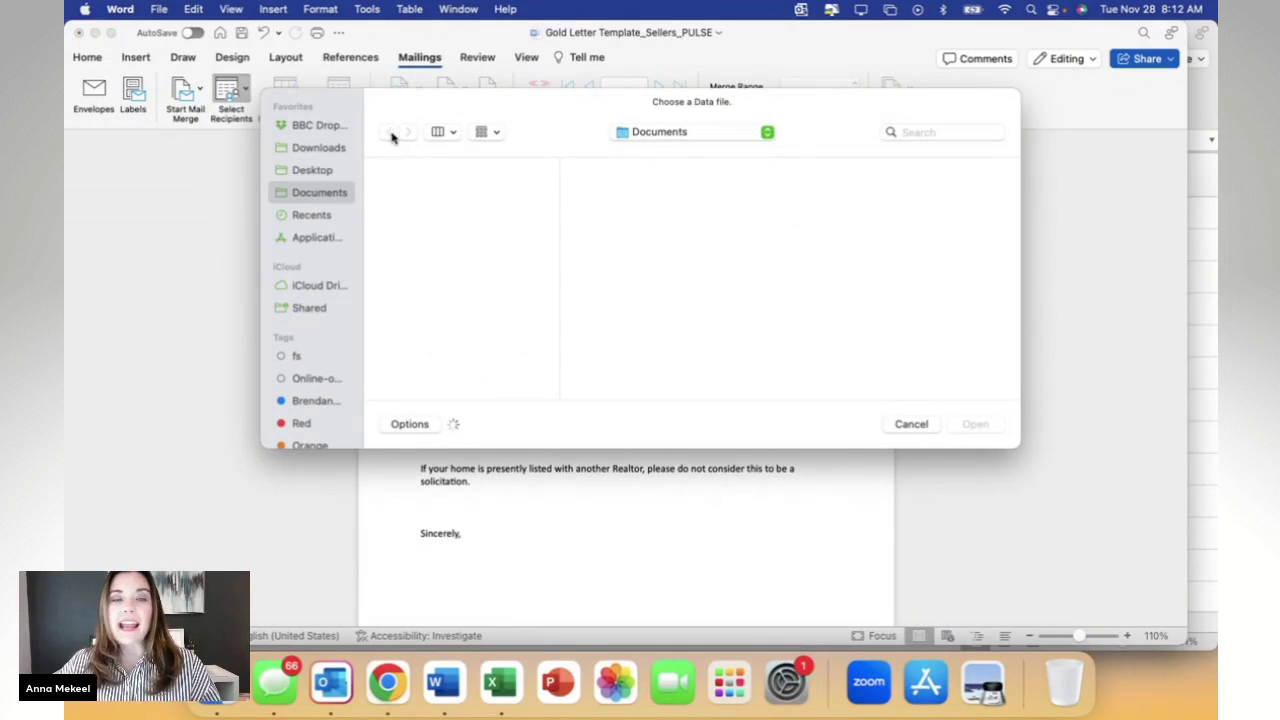
{"action": "left_click", "coordinate": [336, 148]}
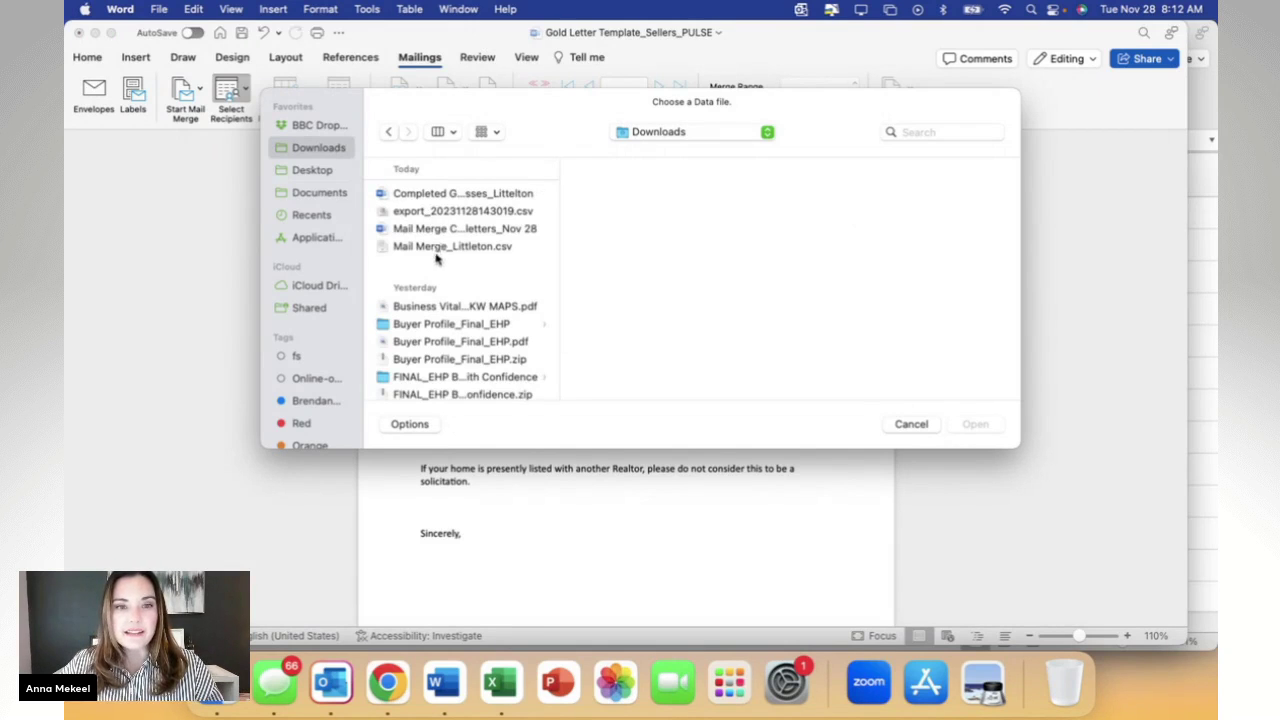
{"action": "left_click", "coordinate": [483, 247]}
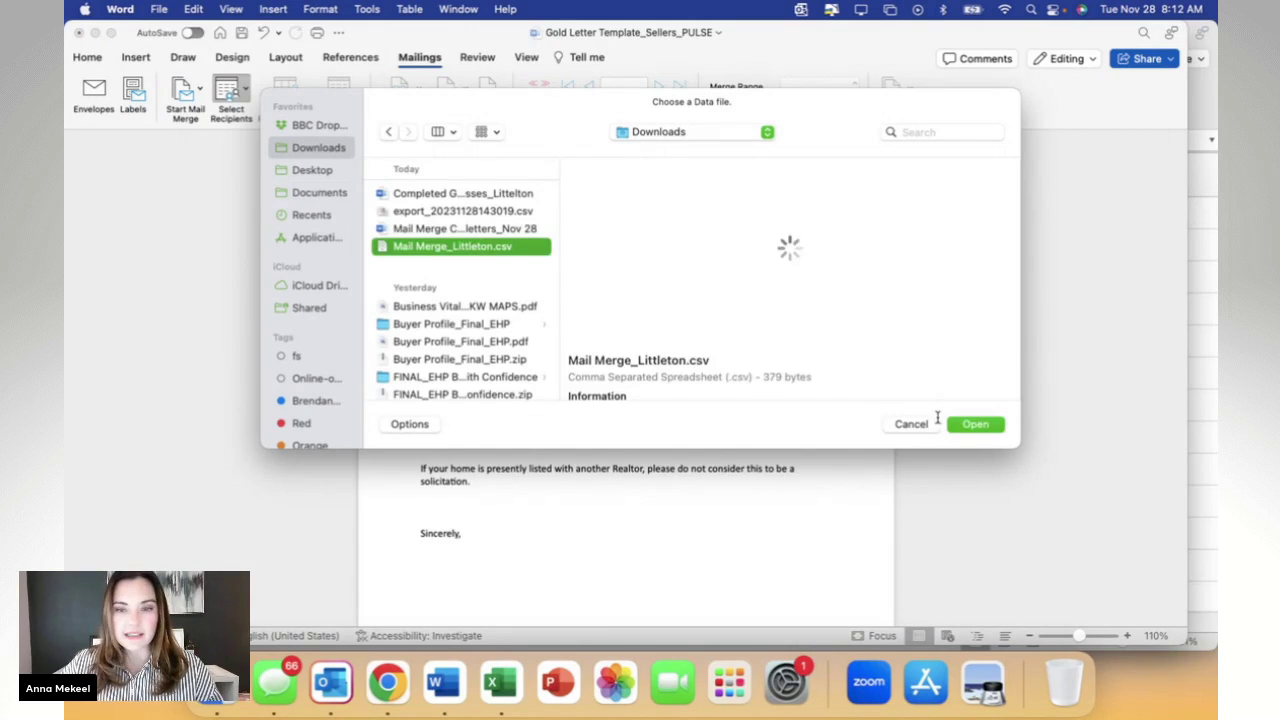
{"action": "left_click", "coordinate": [980, 428]}
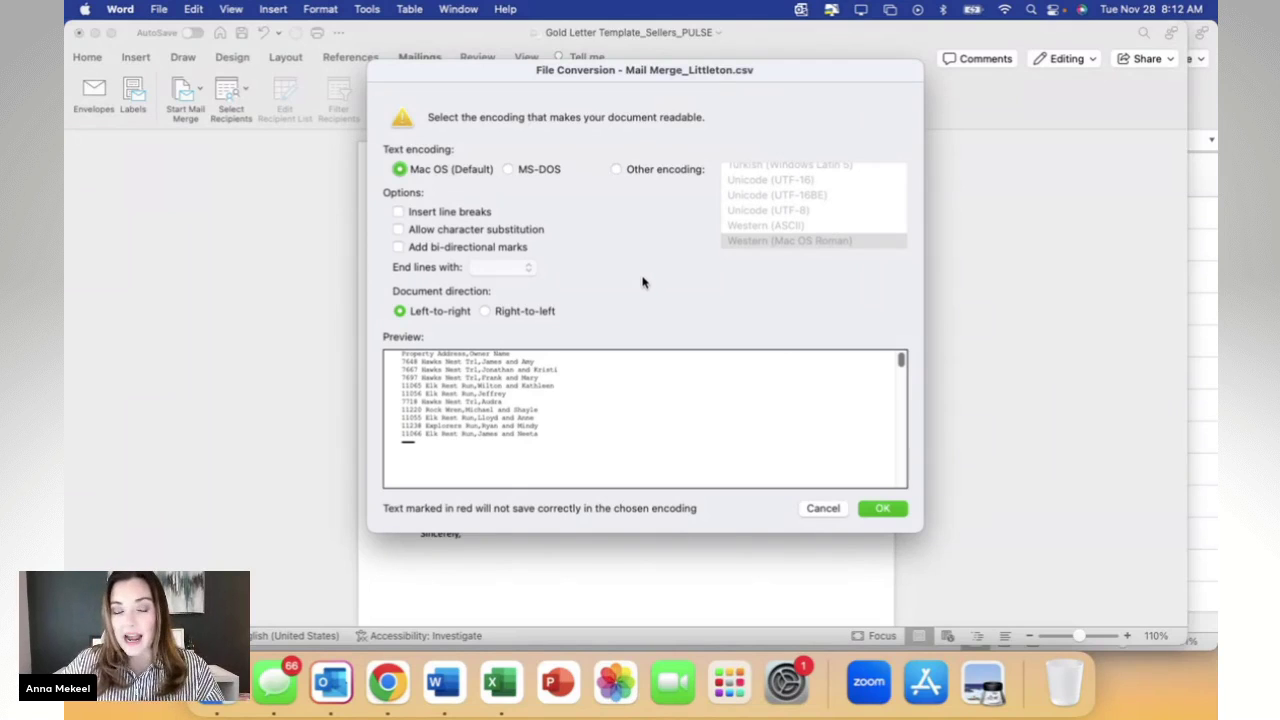
{"action": "left_click", "coordinate": [884, 510]}
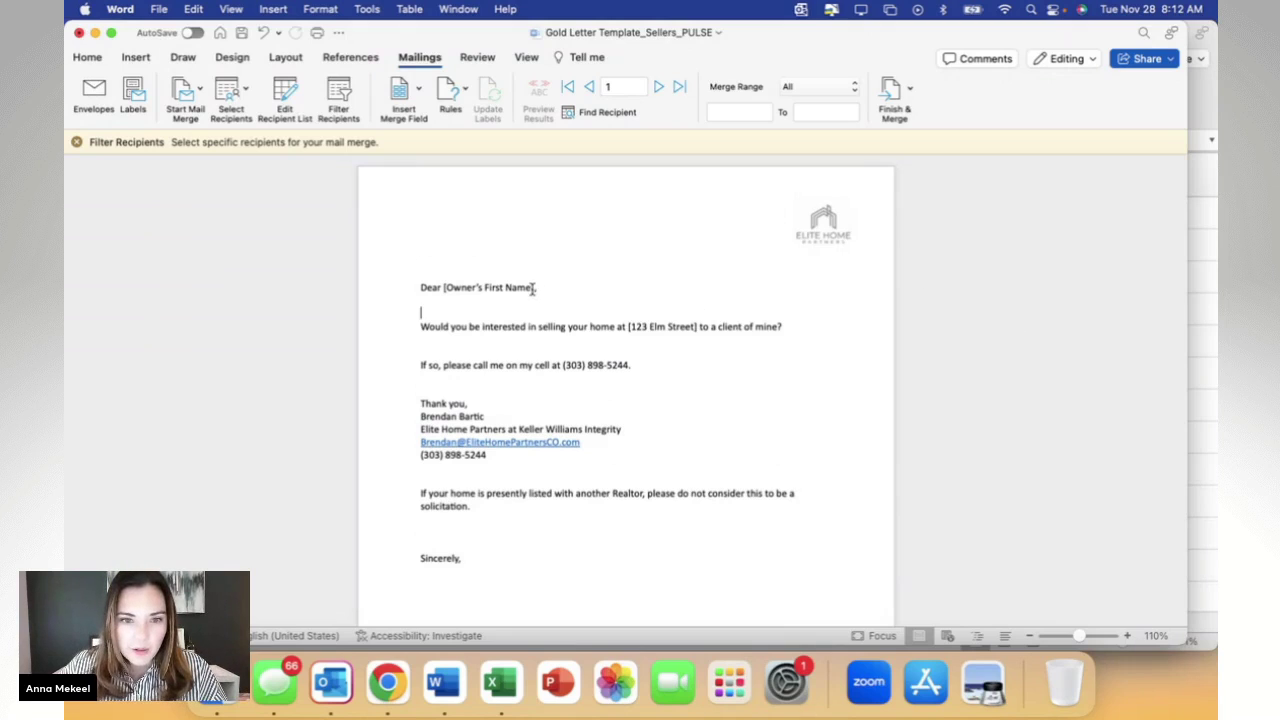
- Replace the [Owner's First Name] placeholder in the greeting with the Owner_Name merge field
{"action": "left_click", "coordinate": [611, 285]}
{"action": "key", "text": "BackSpace"}
{"action": "key", "text": "BackSpace"}
{"action": "key", "text": "BackSpace"}
{"action": "key", "text": "BackSpace"}
{"action": "key", "text": "BackSpace"}
{"action": "key", "text": "BackSpace"}
{"action": "key", "text": "BackSpace"}
{"action": "key", "text": "BackSpace"}
{"action": "key", "text": "BackSpace"}
{"action": "key", "text": "BackSpace"}
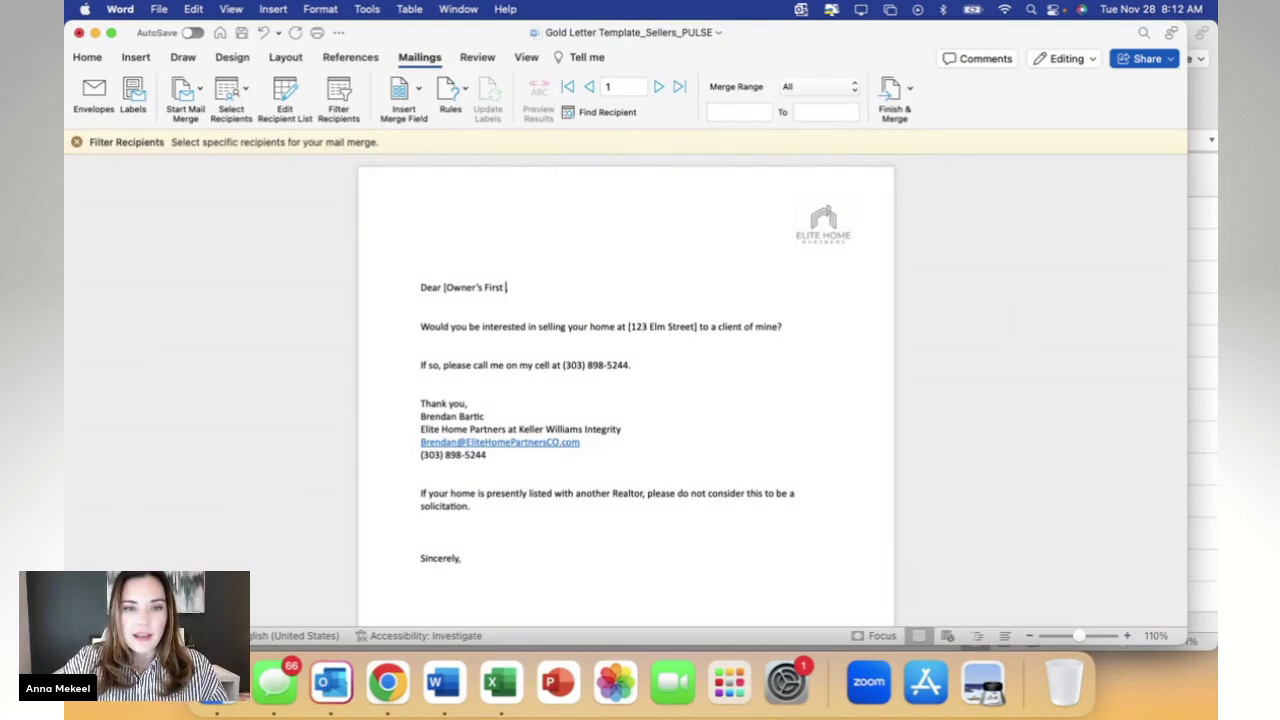
{"action": "key", "text": "BackSpace"}
{"action": "key", "text": "BackSpace"}
{"action": "key", "text": "BackSpace"}
{"action": "key", "text": "BackSpace"}
{"action": "key", "text": "BackSpace"}
{"action": "key", "text": "BackSpace"}
{"action": "key", "text": "BackSpace"}
{"action": "key", "text": "BackSpace"}
{"action": "key", "text": "BackSpace"}
{"action": "key", "text": "BackSpace"}
{"action": "key", "text": "BackSpace"}
{"action": "key", "text": "BackSpace"}
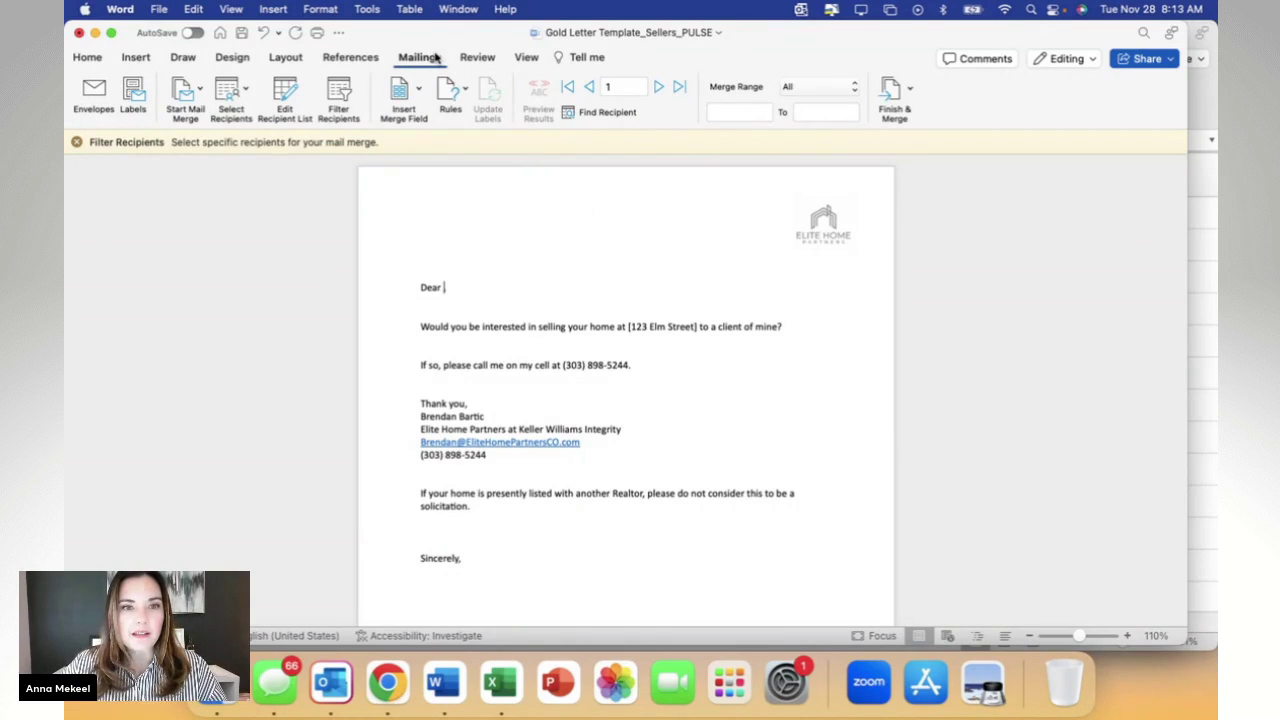
{"action": "left_click", "coordinate": [400, 92]}
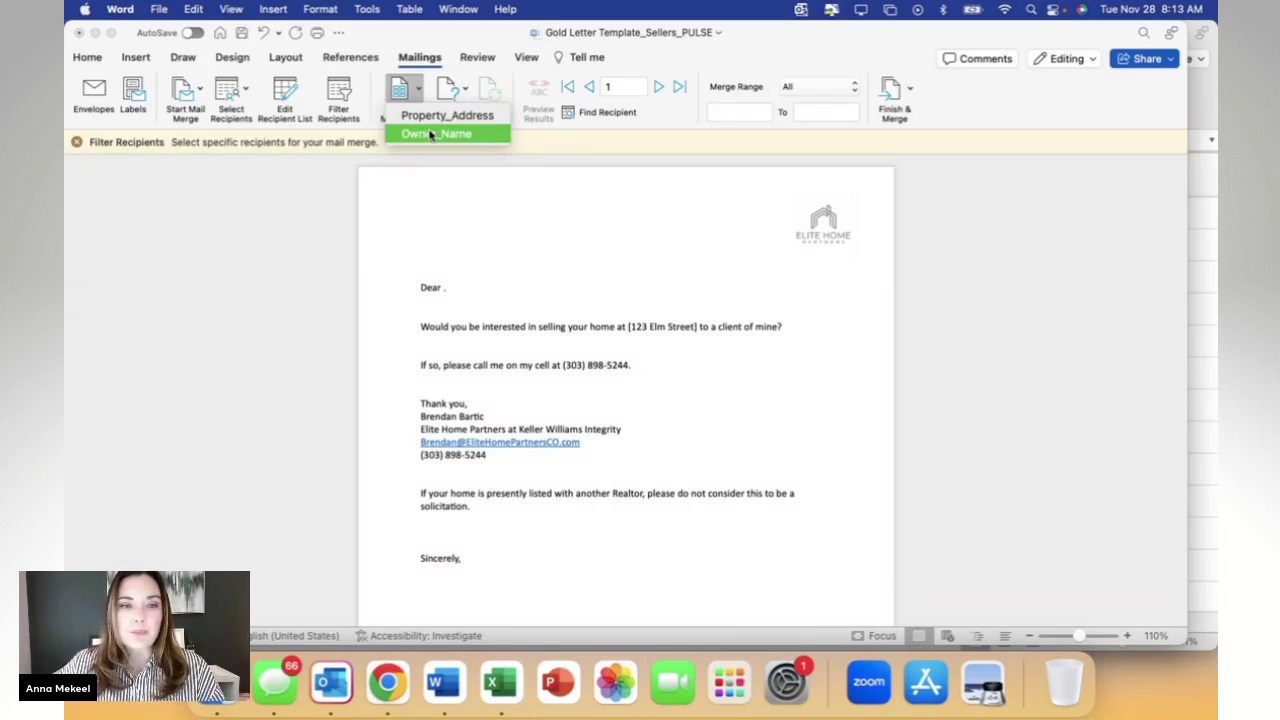
{"action": "left_click", "coordinate": [483, 136]}
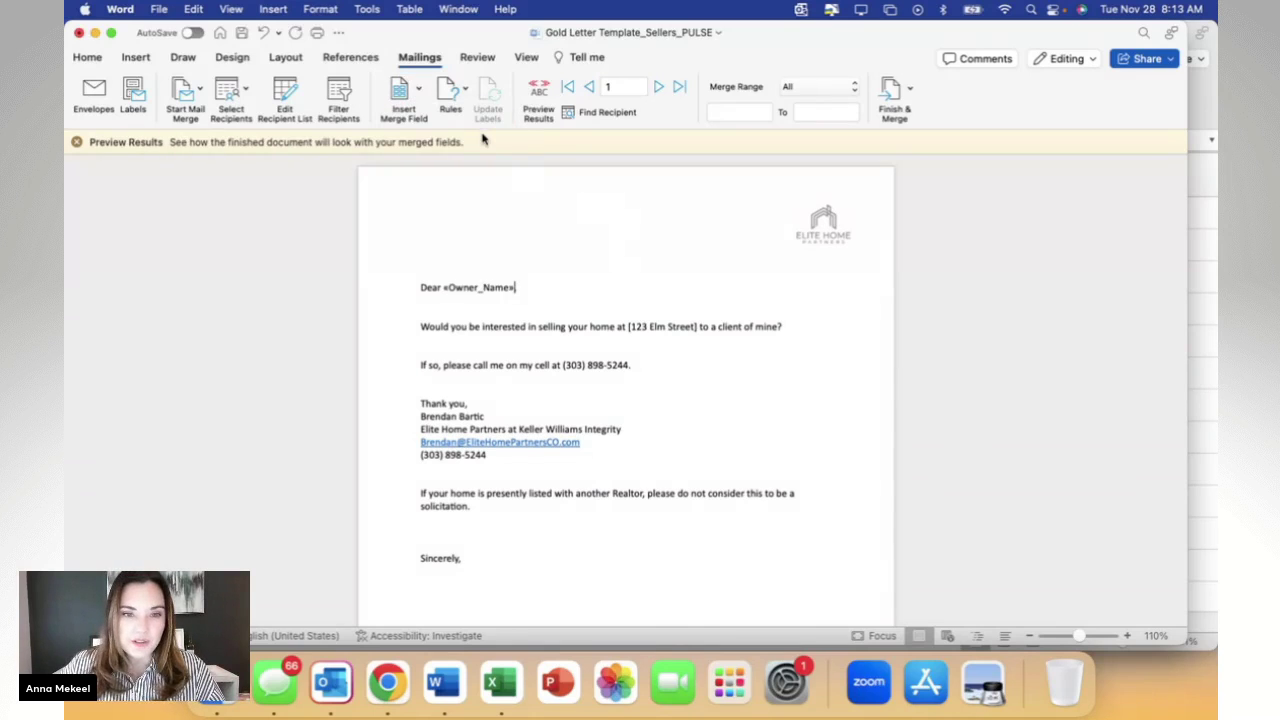
{"action": "left_click", "coordinate": [584, 310]}
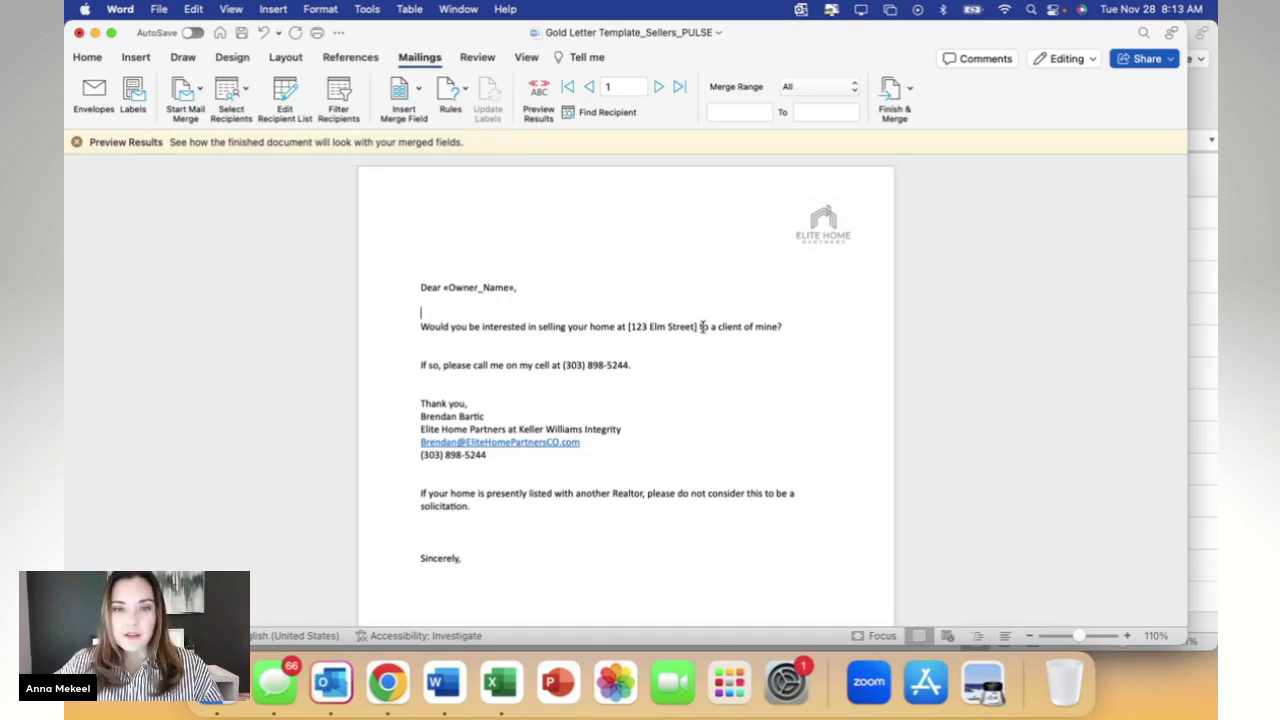
- Replace the [123 Elm Street] placeholder in the opening question with the Property_Address merge field
{"action": "left_click_drag", "start_coordinate": [697, 326], "coordinate": [643, 330]}
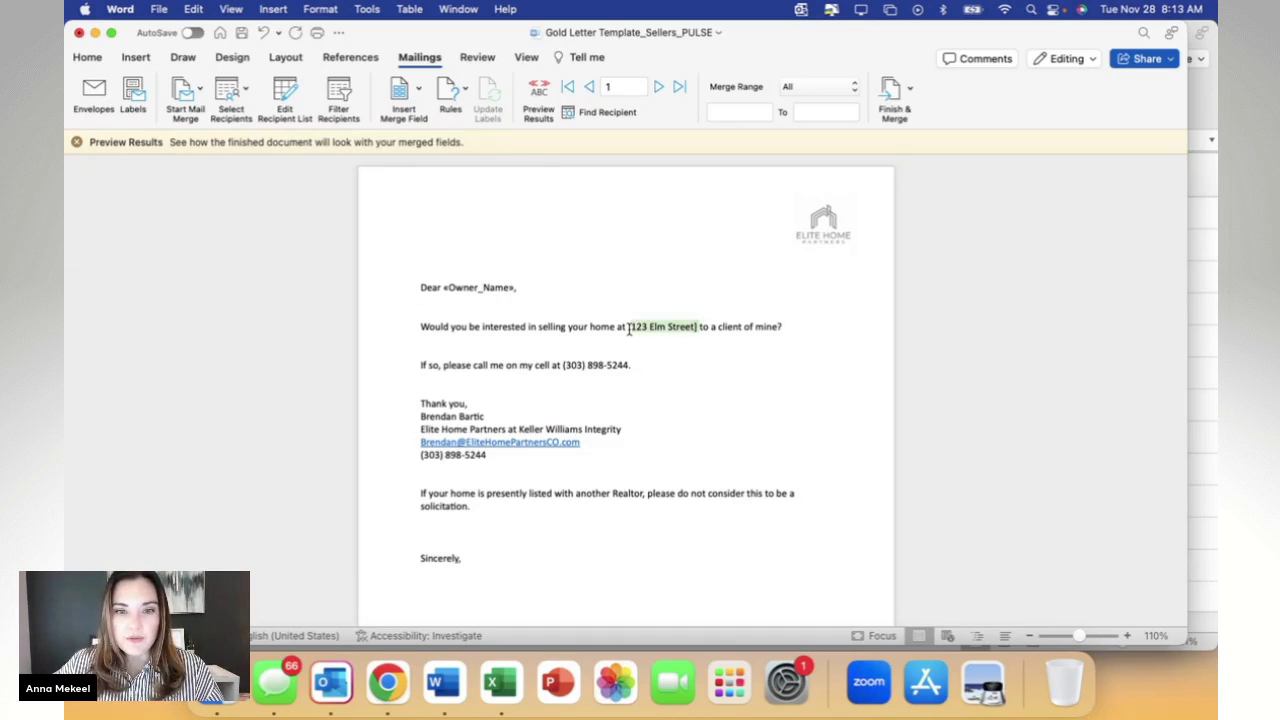
{"action": "key", "text": "BackSpace"}
{"action": "key", "text": "BackSpace"}
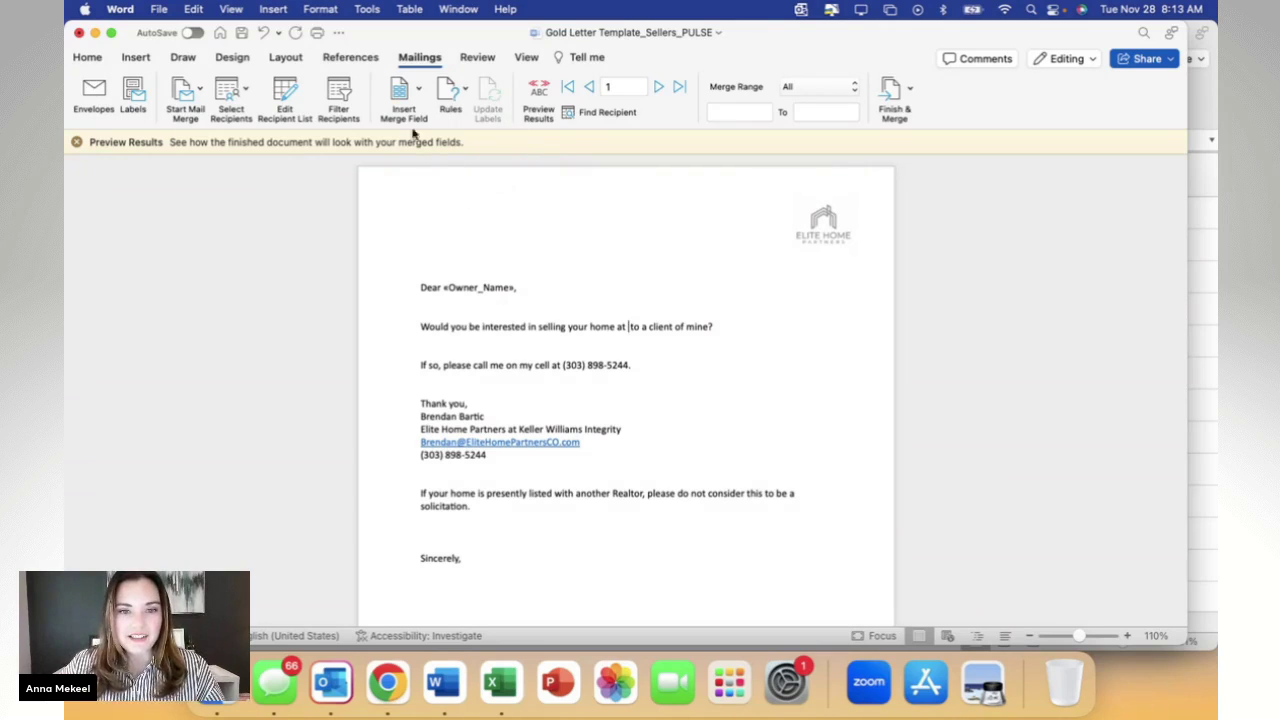
{"action": "left_click", "coordinate": [403, 92]}
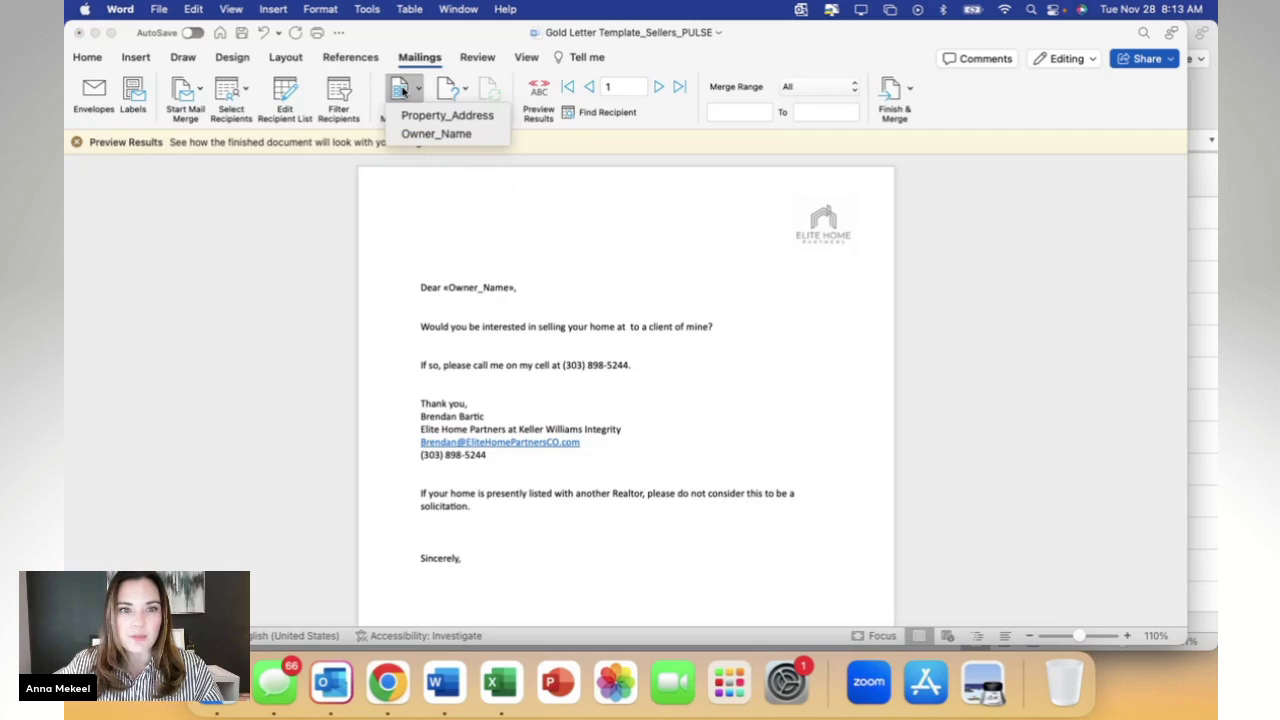
{"action": "left_click", "coordinate": [452, 118]}
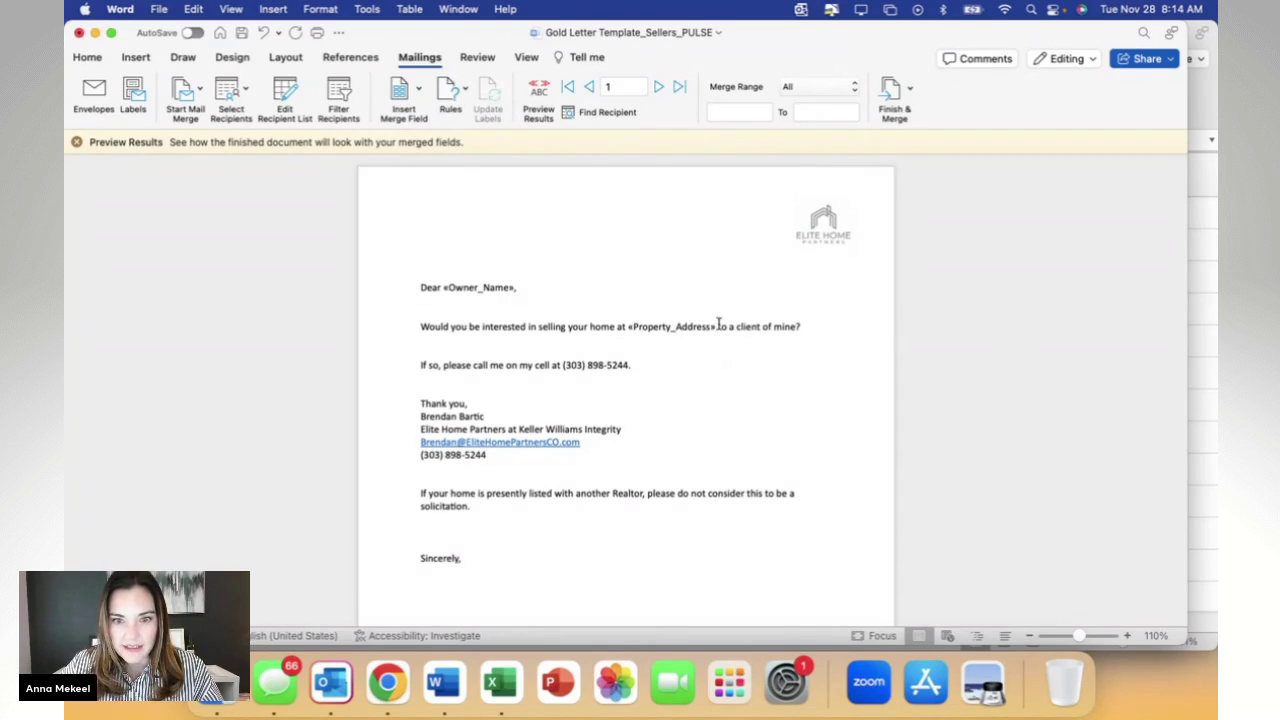
{"action": "left_click", "coordinate": [627, 327]}
{"action": "left_click", "coordinate": [820, 361]}
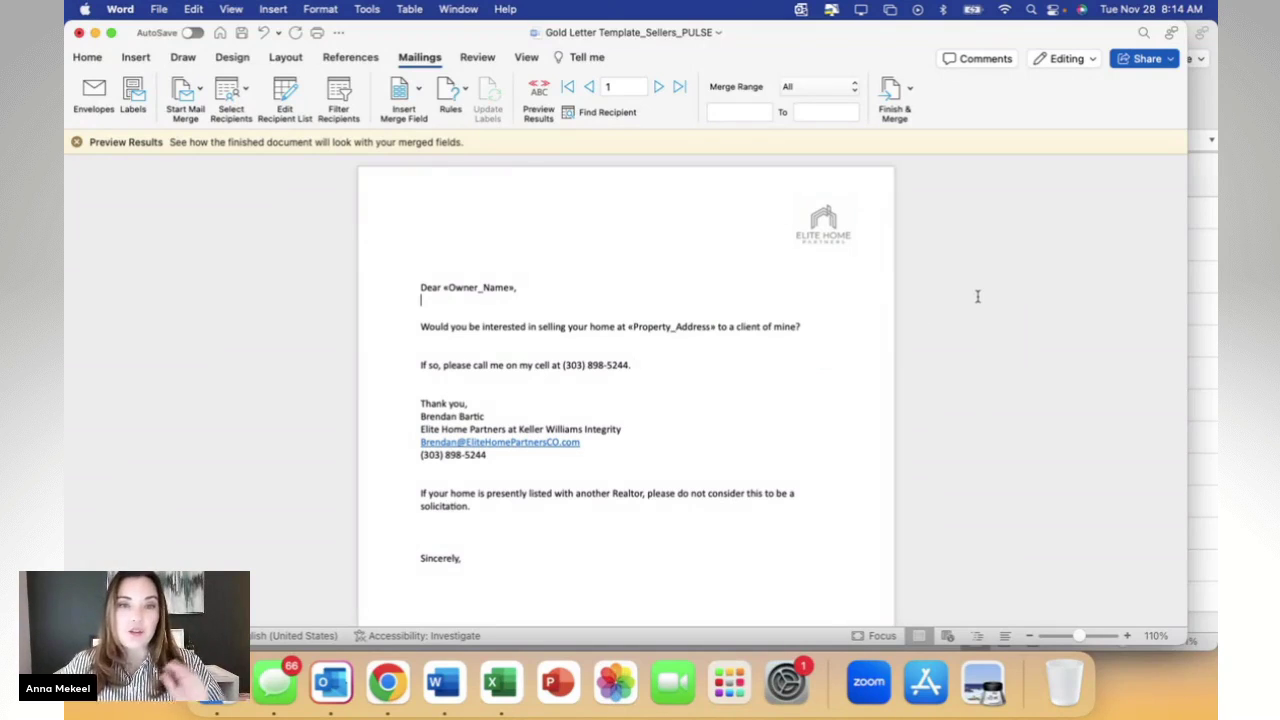
- Finish the merge for all records as editable individual documents and look over the first letter
{"action": "scroll", "coordinate": [970, 280], "scroll_direction": "down", "scroll_amount": 1}
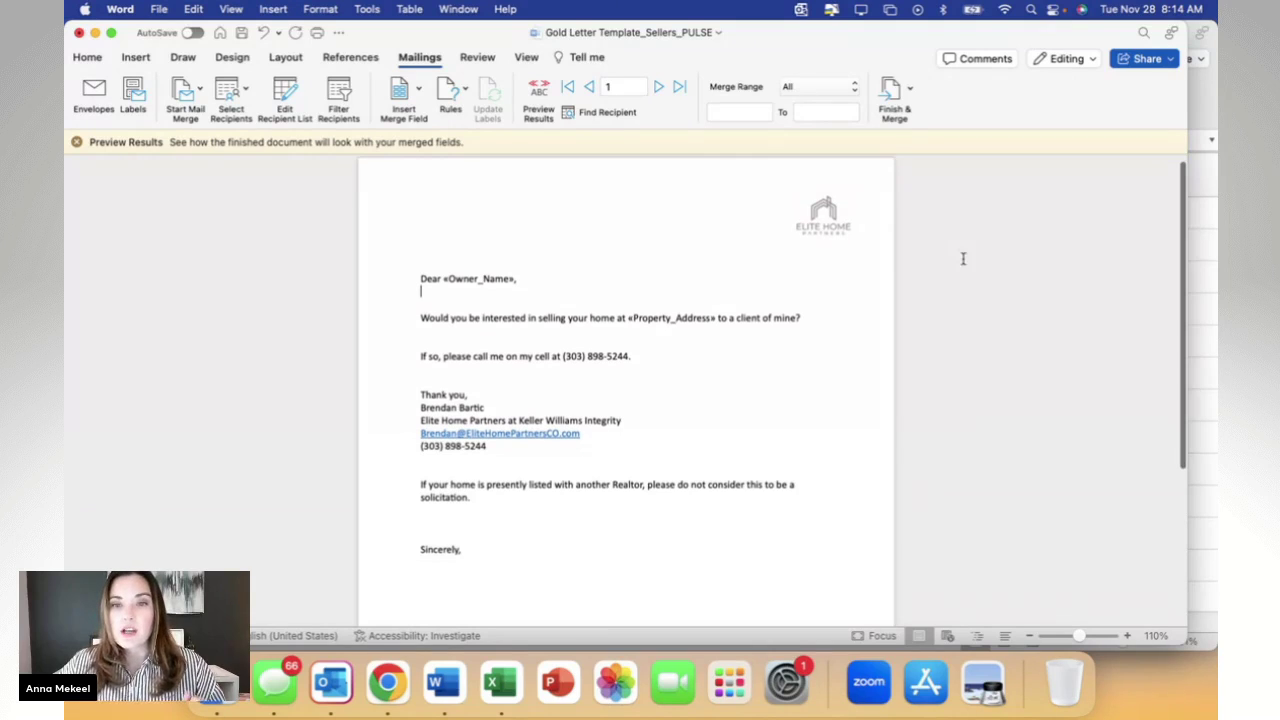
{"action": "left_click", "coordinate": [893, 89]}
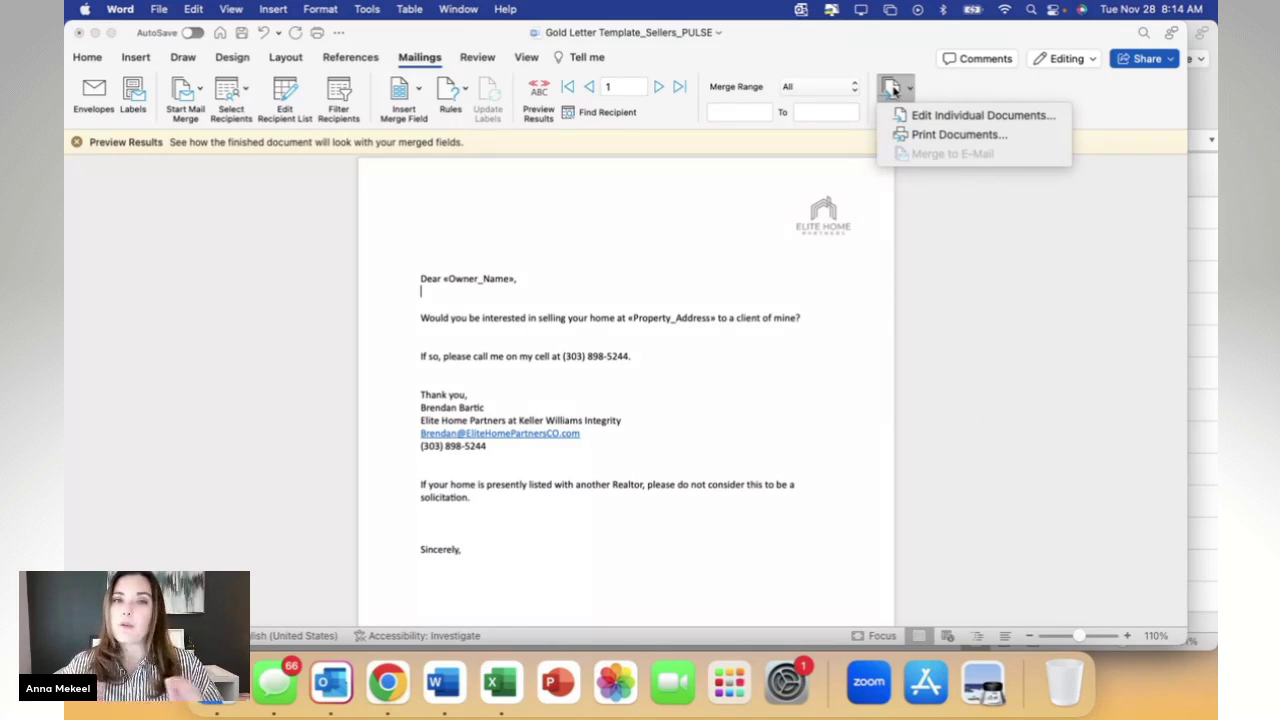
{"action": "left_click", "coordinate": [1016, 116]}
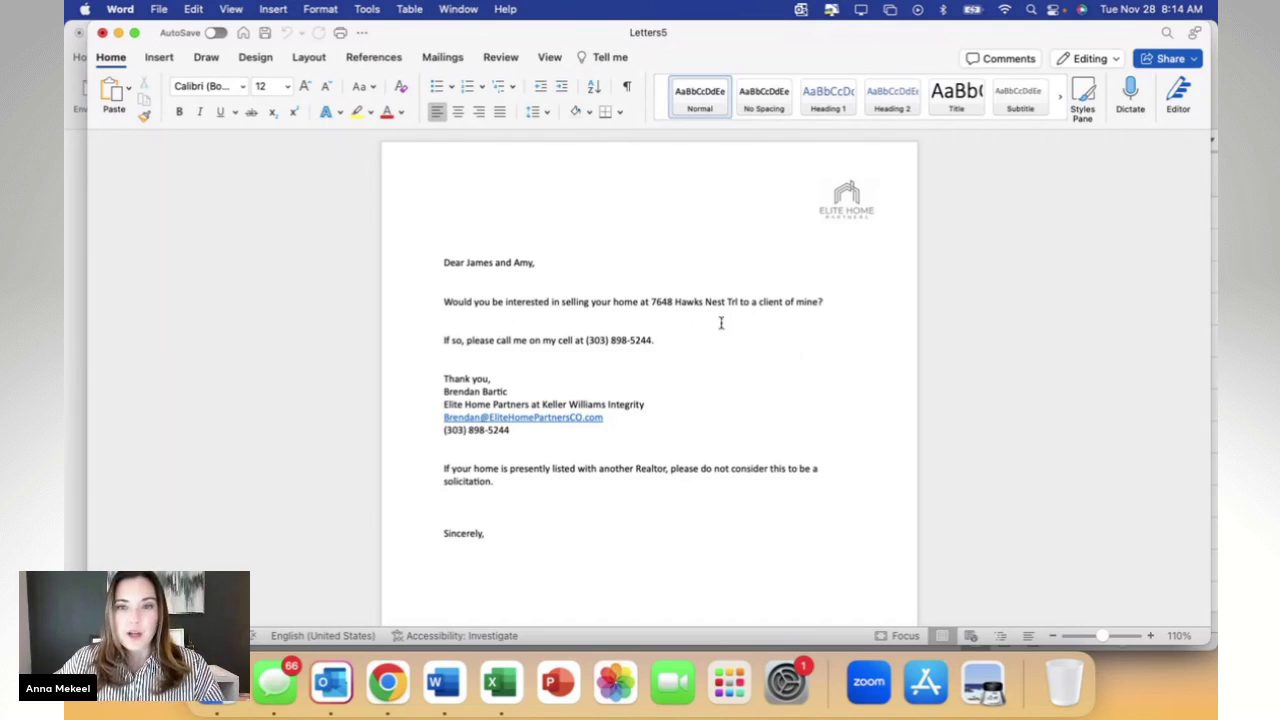
{"action": "scroll", "coordinate": [680, 322], "scroll_direction": "down", "scroll_amount": 1}
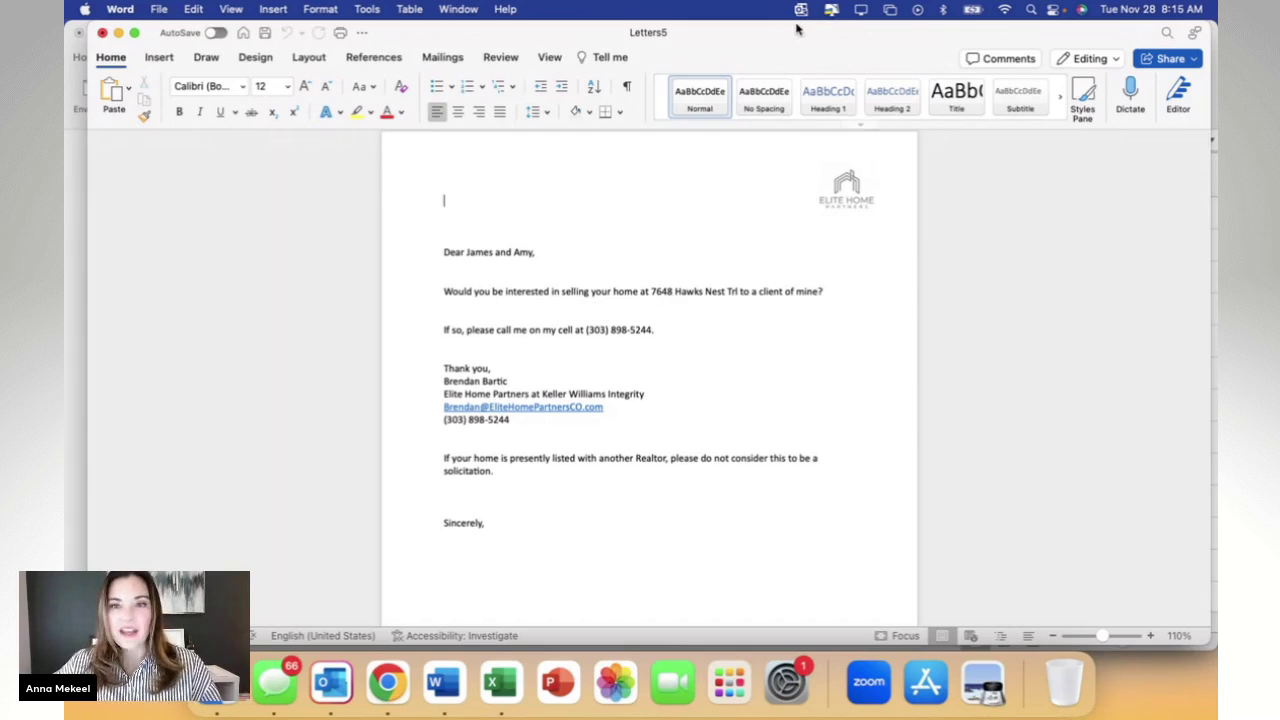
- Switch to the Mail Merge_Littleton workbook in Excel to check the merged letter against its source rows
{"action": "left_click_drag", "start_coordinate": [798, 40], "coordinate": [470, 34]}
{"action": "key", "text": "ctrl+Up"}
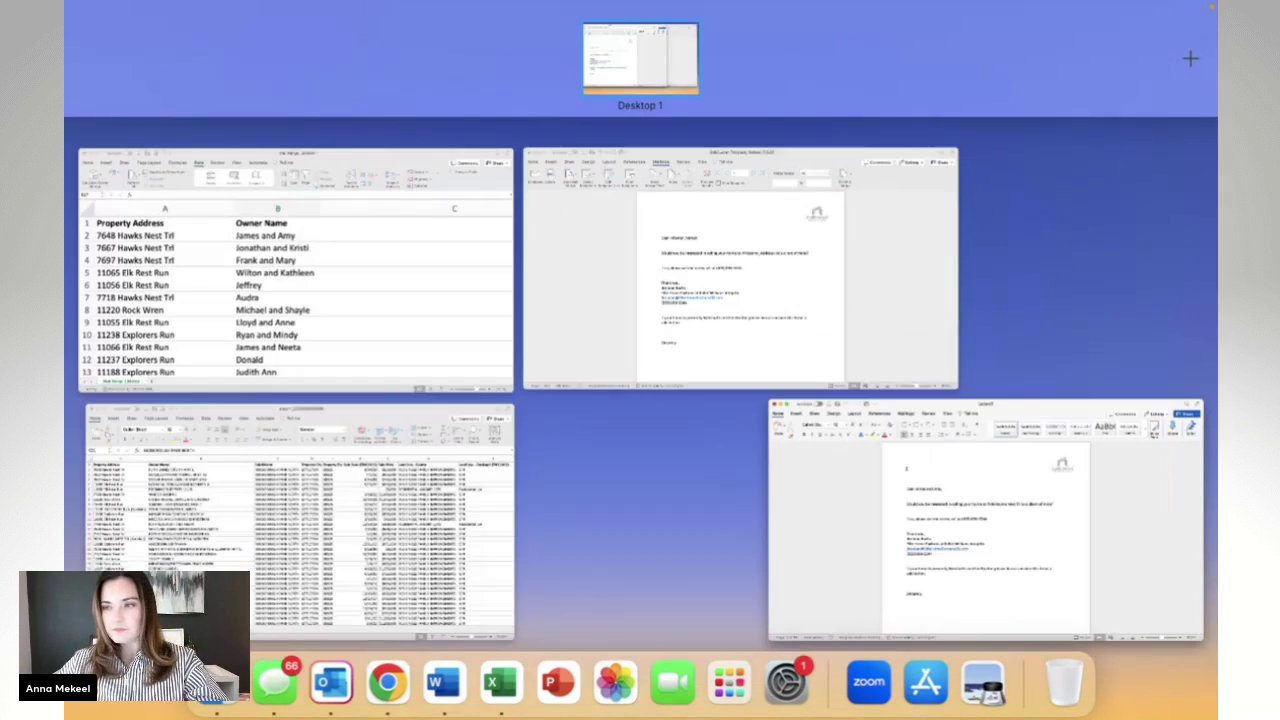
{"action": "left_click", "coordinate": [393, 326]}
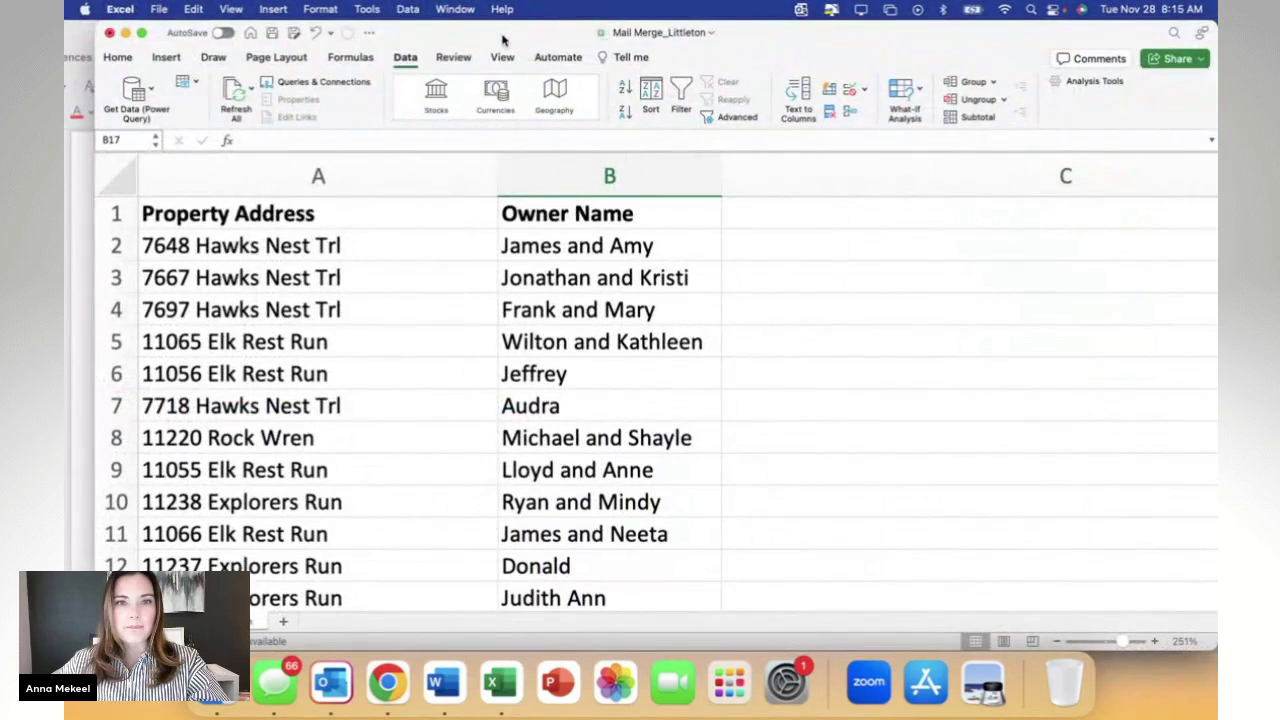
- Place the workbook beside the merged letters and remove the extra space before the comma in the second letter's greeting
{"action": "left_click_drag", "start_coordinate": [495, 50], "coordinate": [976, 41]}
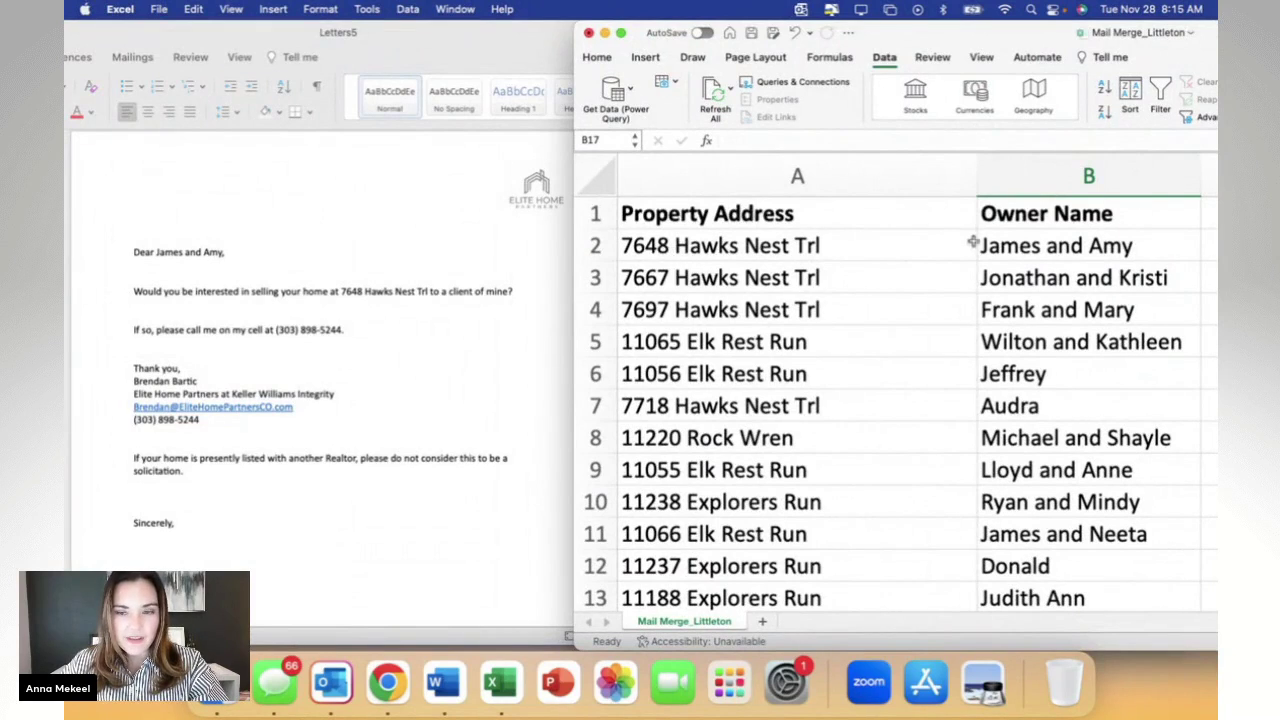
{"action": "scroll", "coordinate": [483, 345], "scroll_direction": "down", "scroll_amount": 15}
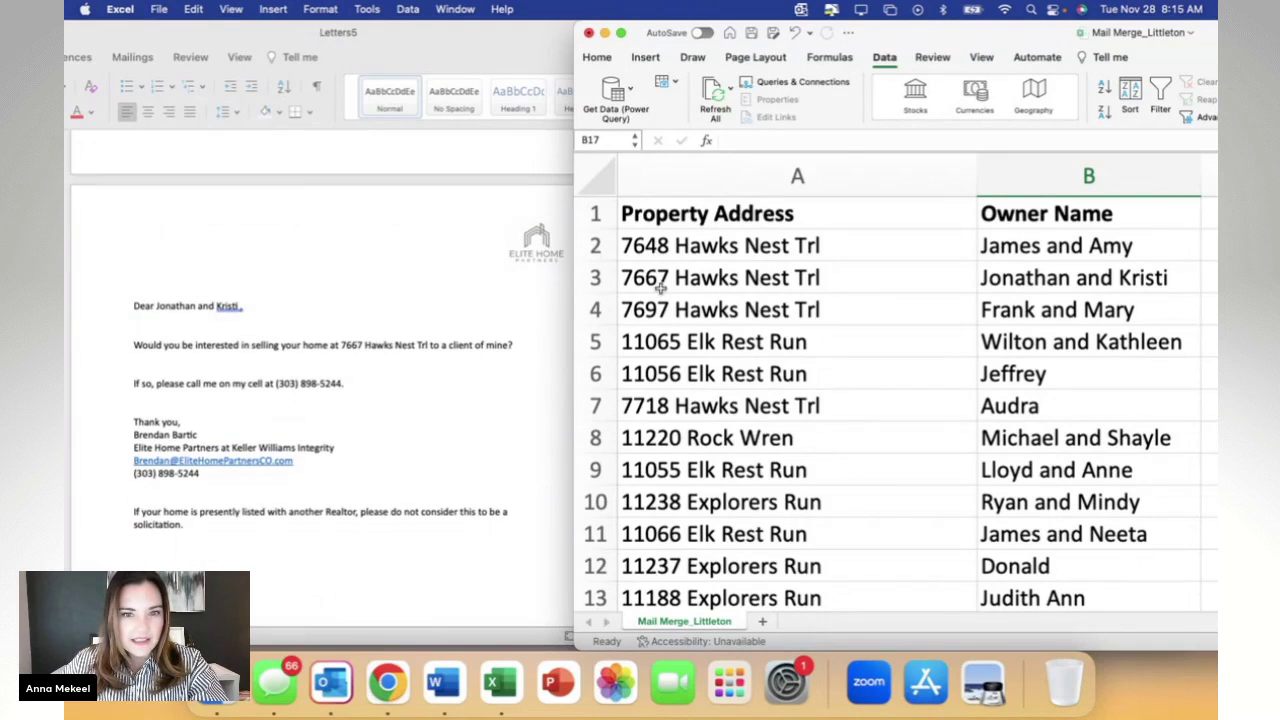
{"action": "left_click", "coordinate": [249, 313]}
{"action": "double_click", "coordinate": [246, 308]}
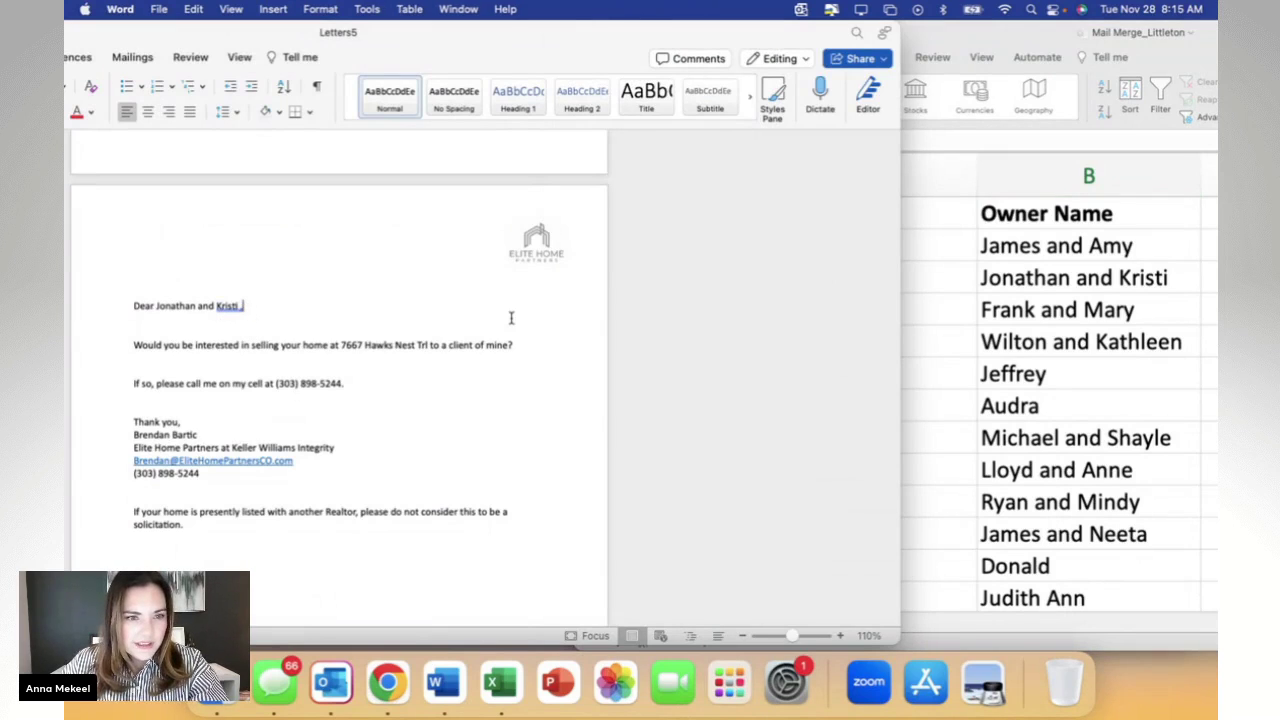
{"action": "key", "text": "BackSpace"}
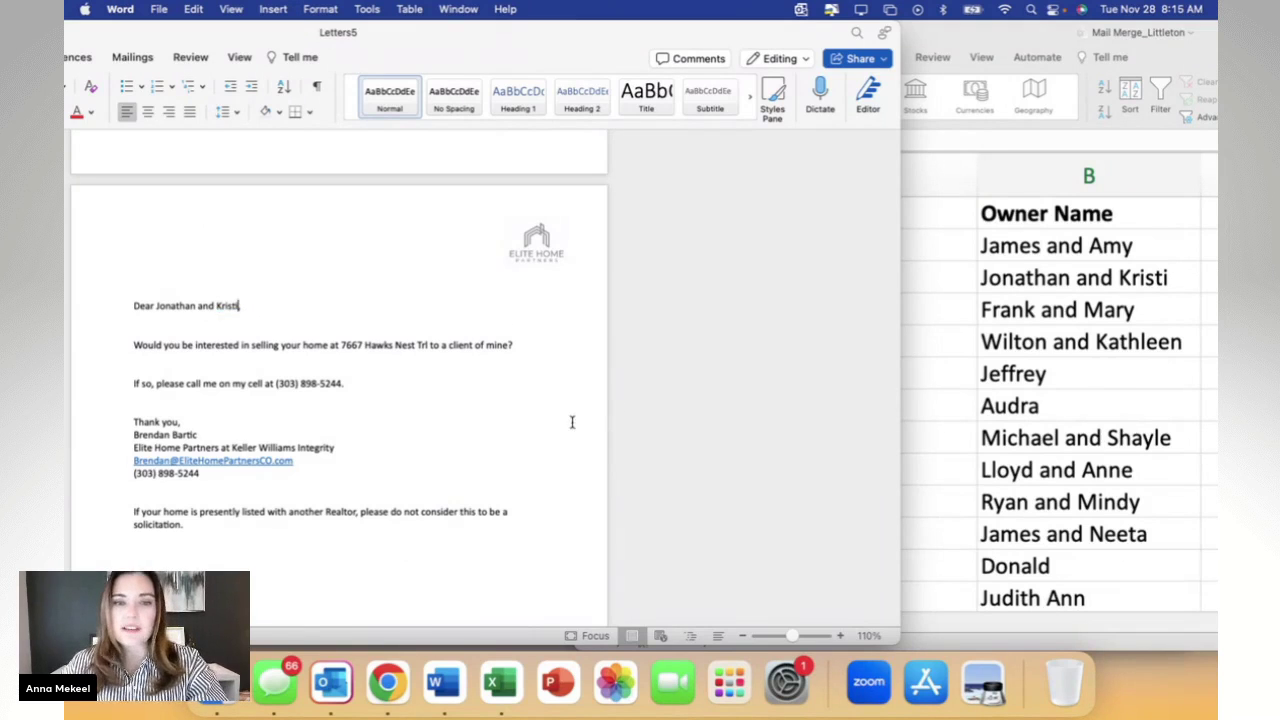
{"action": "type", "text": ","}
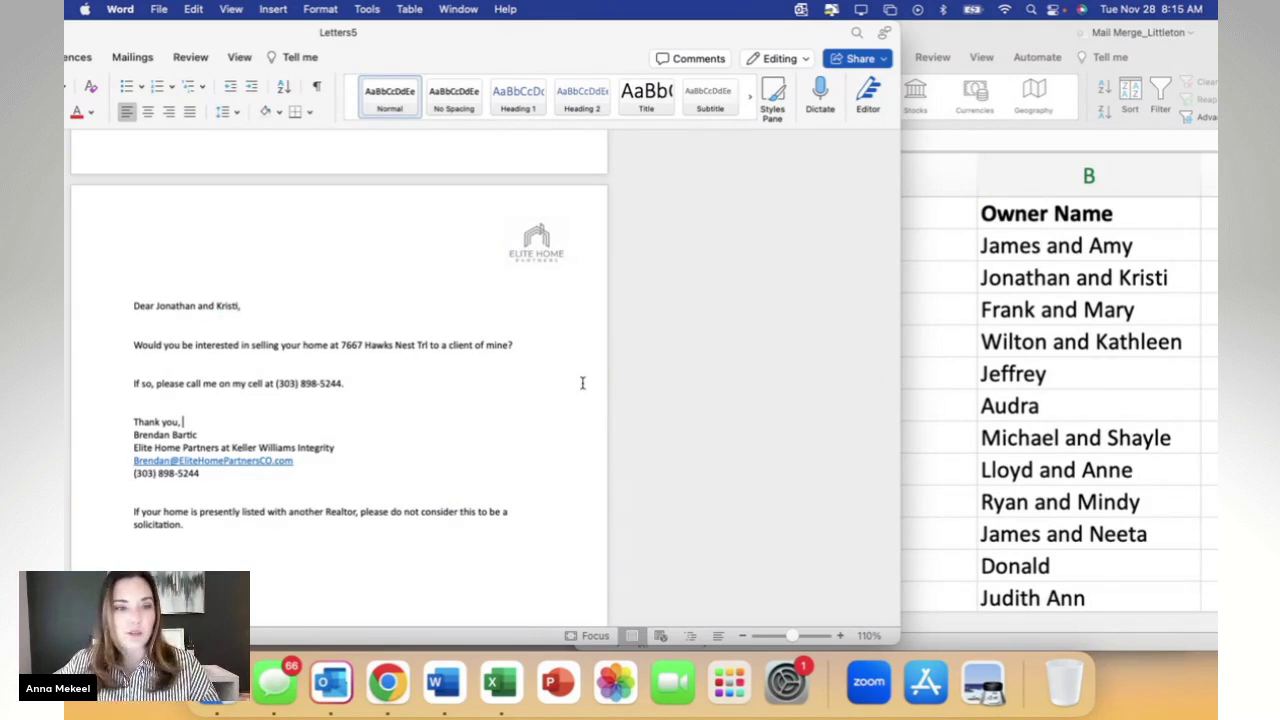
- Check the third letter against the list and remove the extra space before the comma in the fourth letter's greeting
{"action": "scroll", "coordinate": [582, 383], "scroll_direction": "down", "scroll_amount": 10}
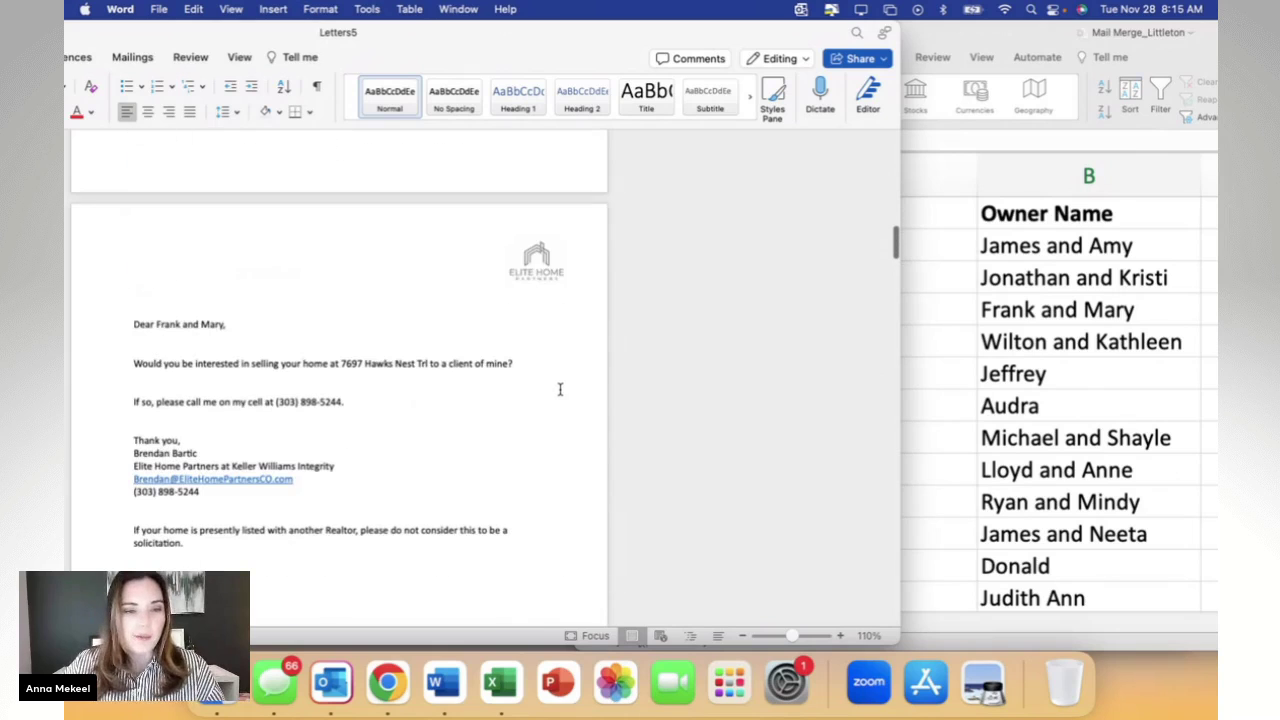
{"action": "left_click", "coordinate": [903, 383]}
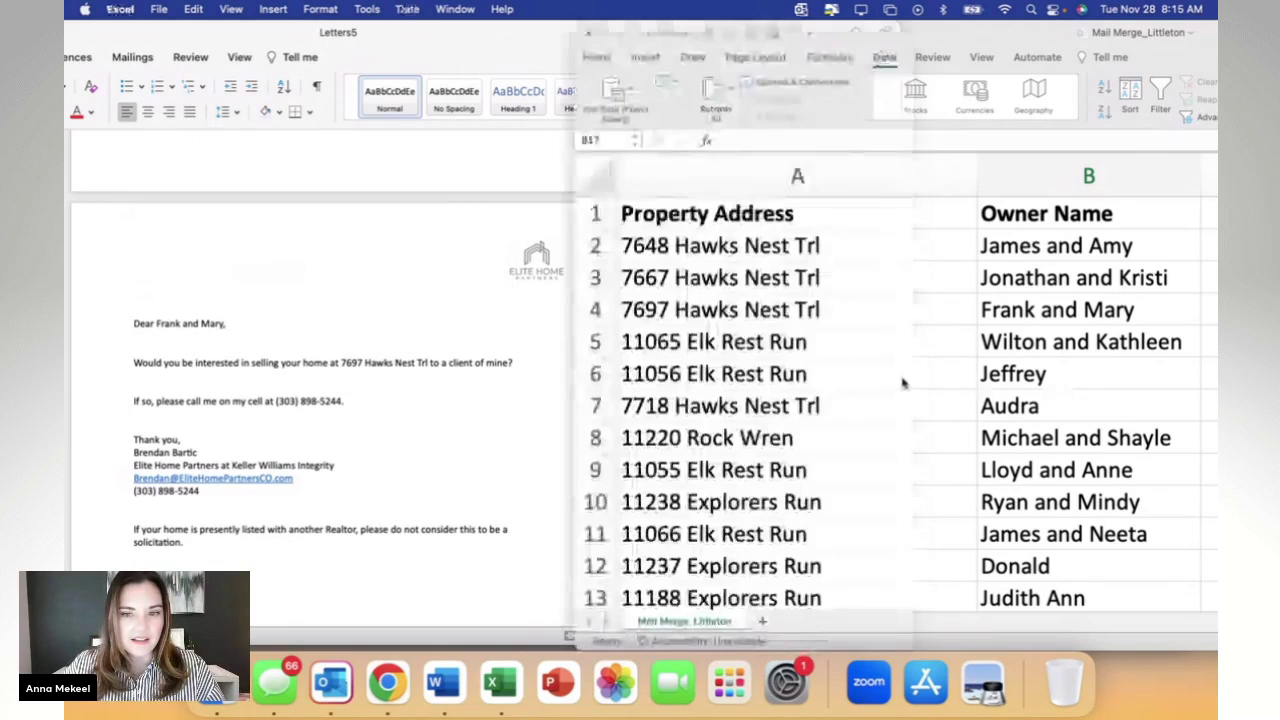
{"action": "scroll", "coordinate": [507, 346], "scroll_direction": "down", "scroll_amount": 10}
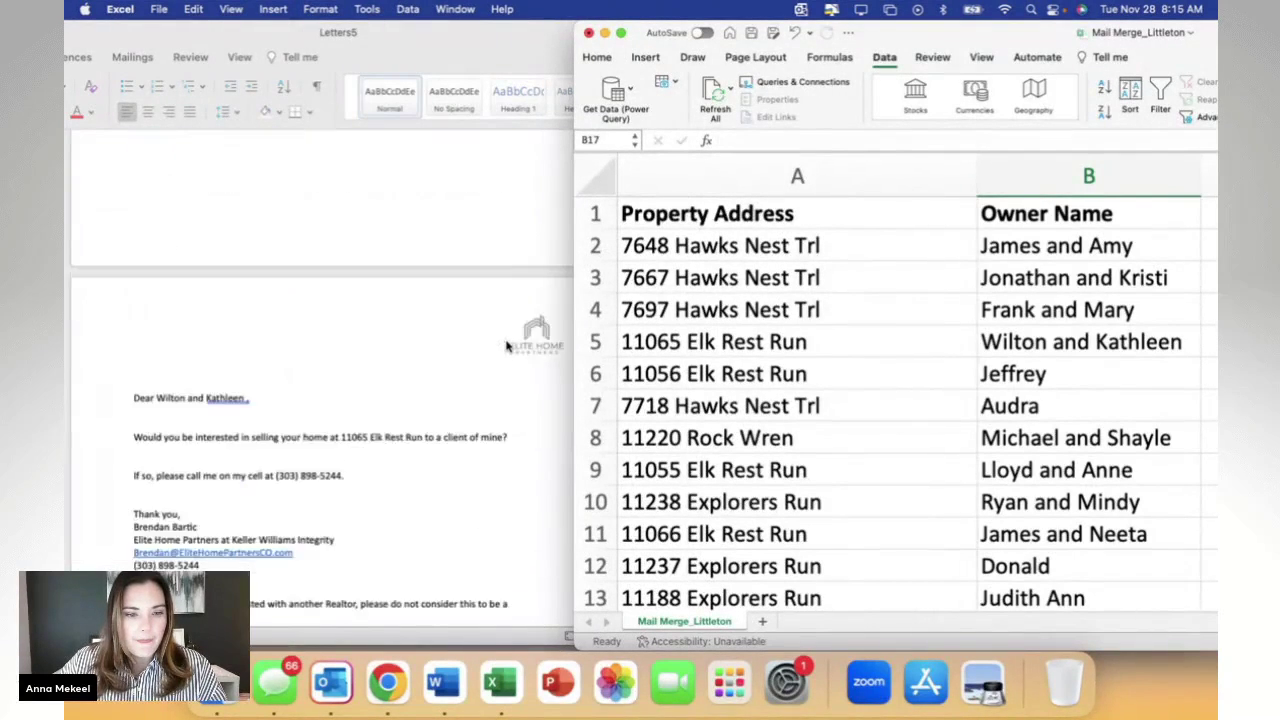
{"action": "left_click", "coordinate": [248, 287]}
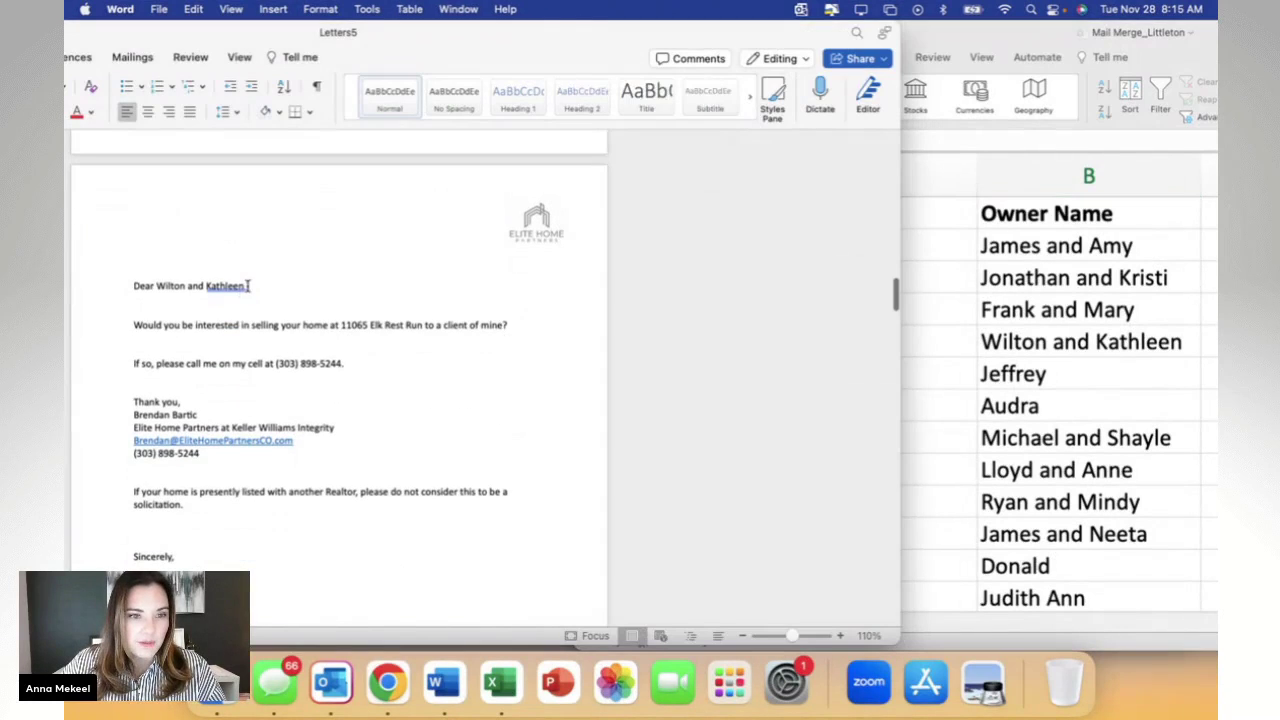
{"action": "type", "text": ","}
- Return to the Letters5 document in Word and bring its whole window into view
{"action": "left_click", "coordinate": [930, 418]}
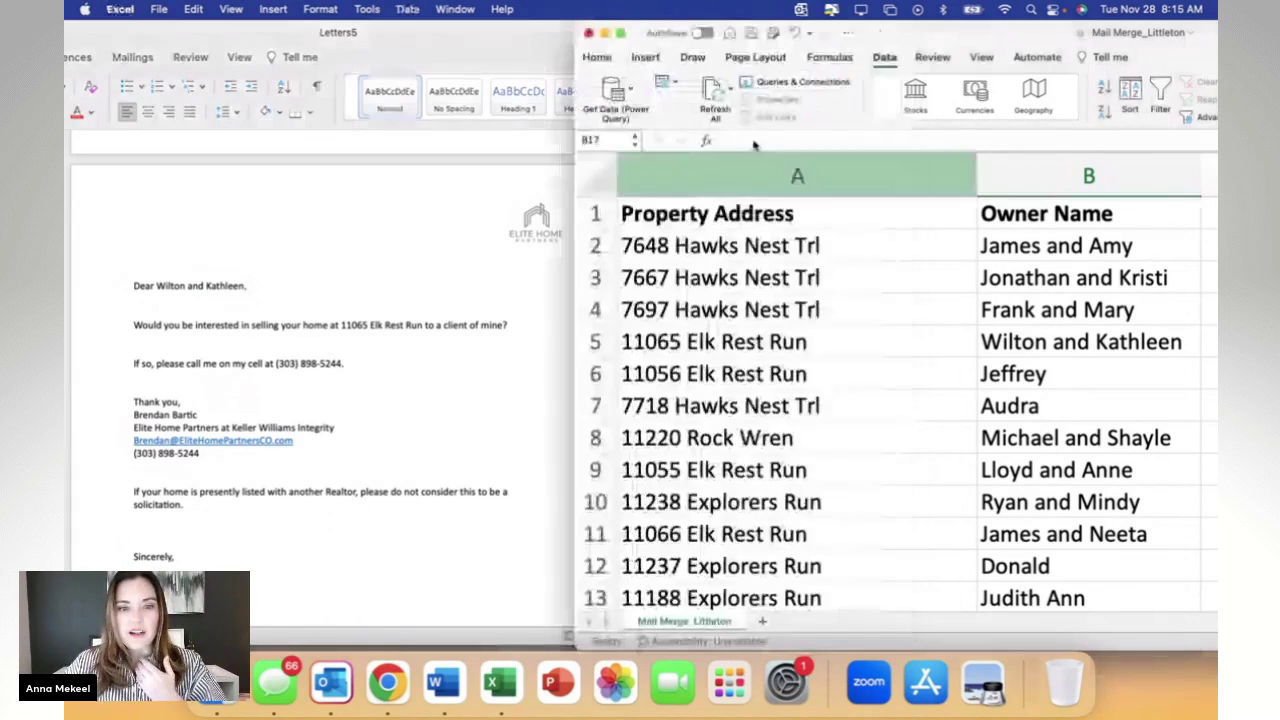
{"action": "left_click_drag", "start_coordinate": [952, 35], "coordinate": [970, 38]}
{"action": "key", "text": "super+Tab"}
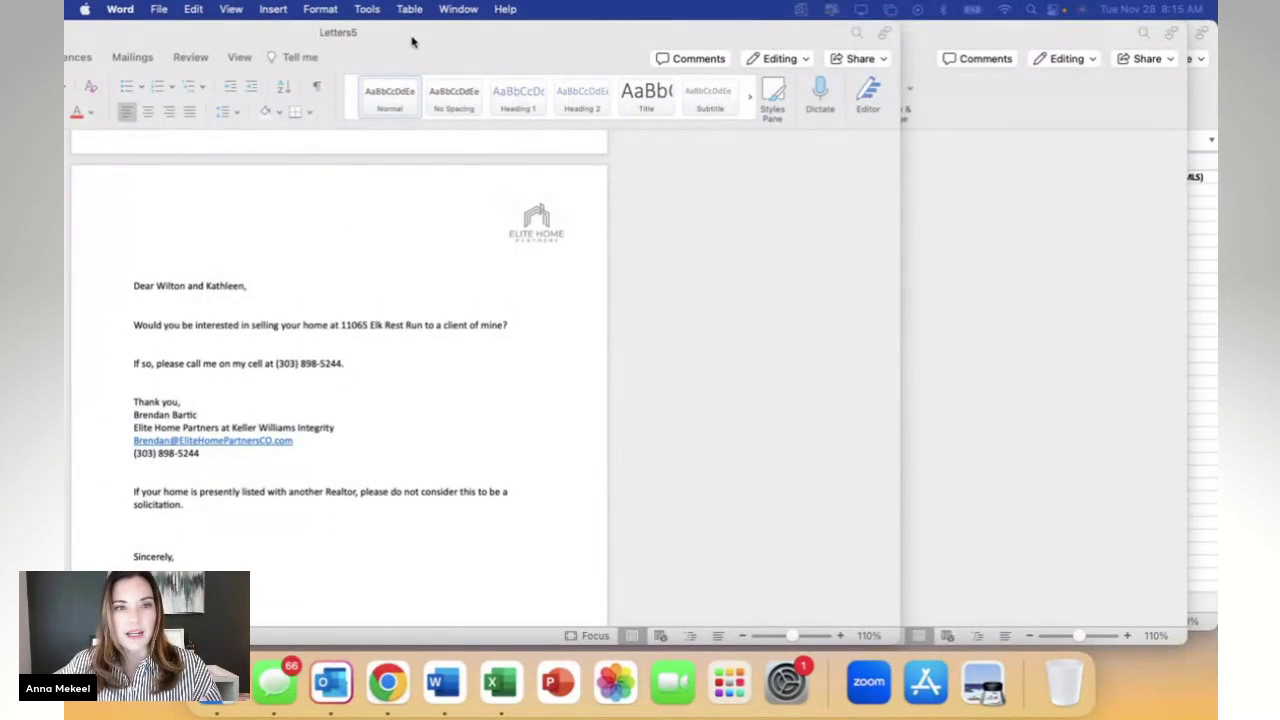
{"action": "double_click", "coordinate": [411, 42]}
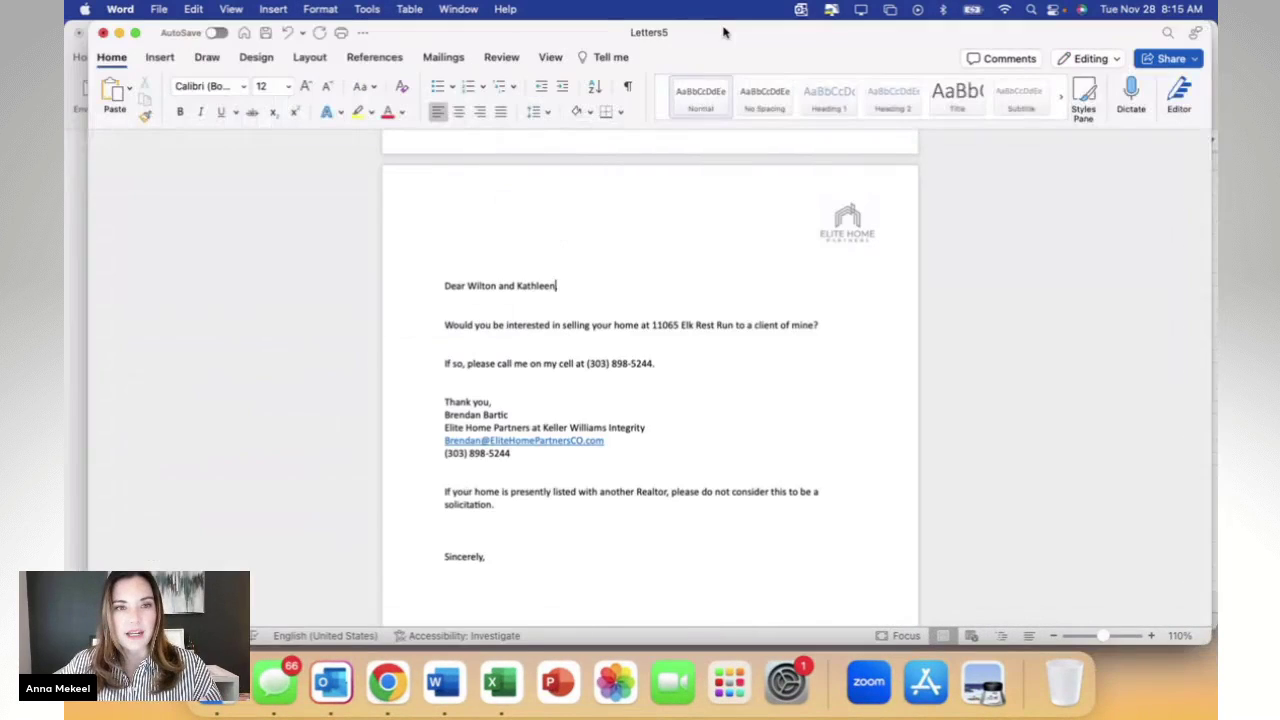
- Save the merged letters in Downloads as a Word document named "Nov Mail merge_Littleton Golden Letter_10 Addresses"
{"action": "left_click", "coordinate": [168, 8]}
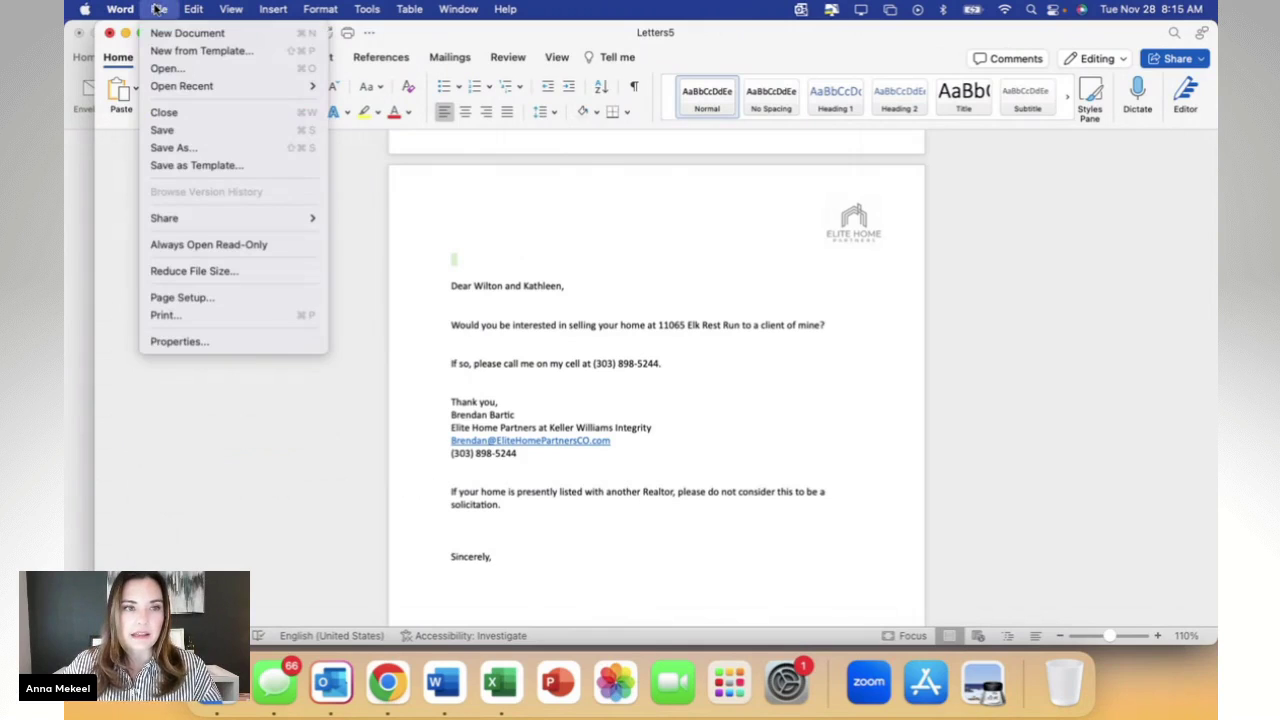
{"action": "left_click", "coordinate": [189, 148]}
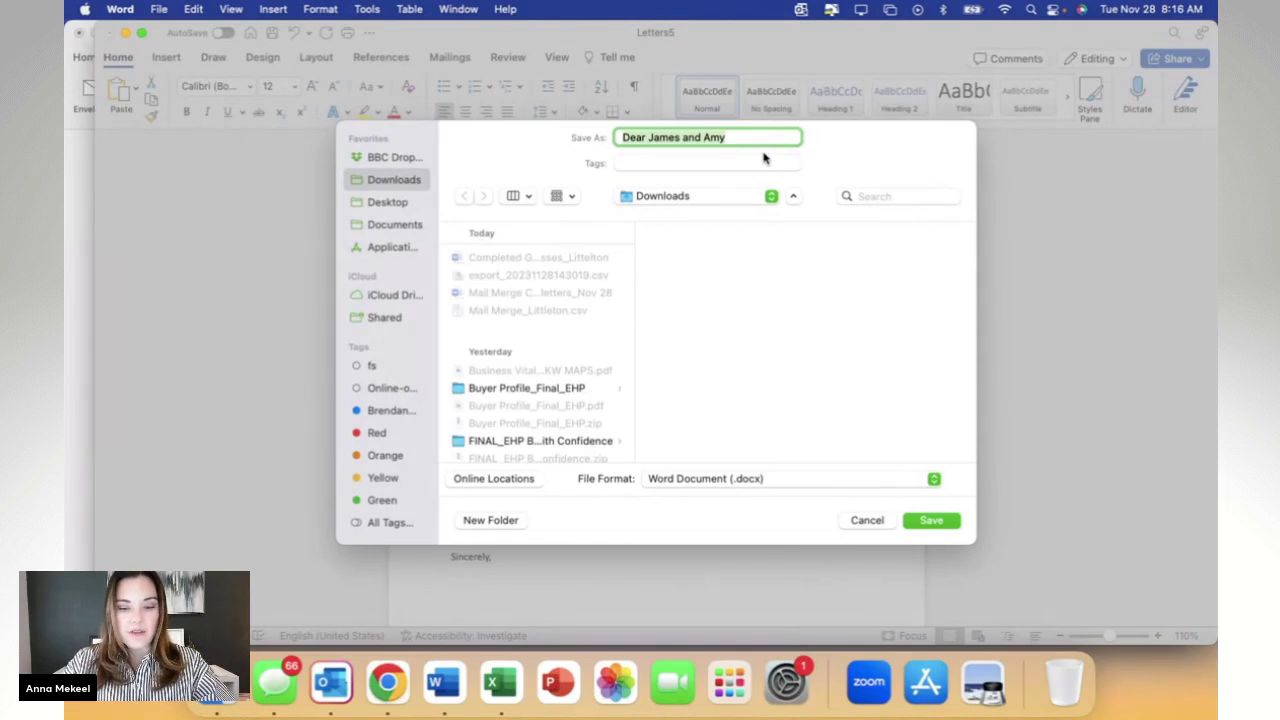
{"action": "type", "text": "Nov Mail "}
{"action": "type", "text": "merge_Litte"}
{"action": "type", "text": "lto"}
{"action": "key", "text": "BackSpace"}
{"action": "key", "text": "BackSpace"}
{"action": "key", "text": "BackSpace"}
{"action": "key", "text": "BackSpace"}
{"action": "key", "text": "BackSpace"}
{"action": "type", "text": "tle"}
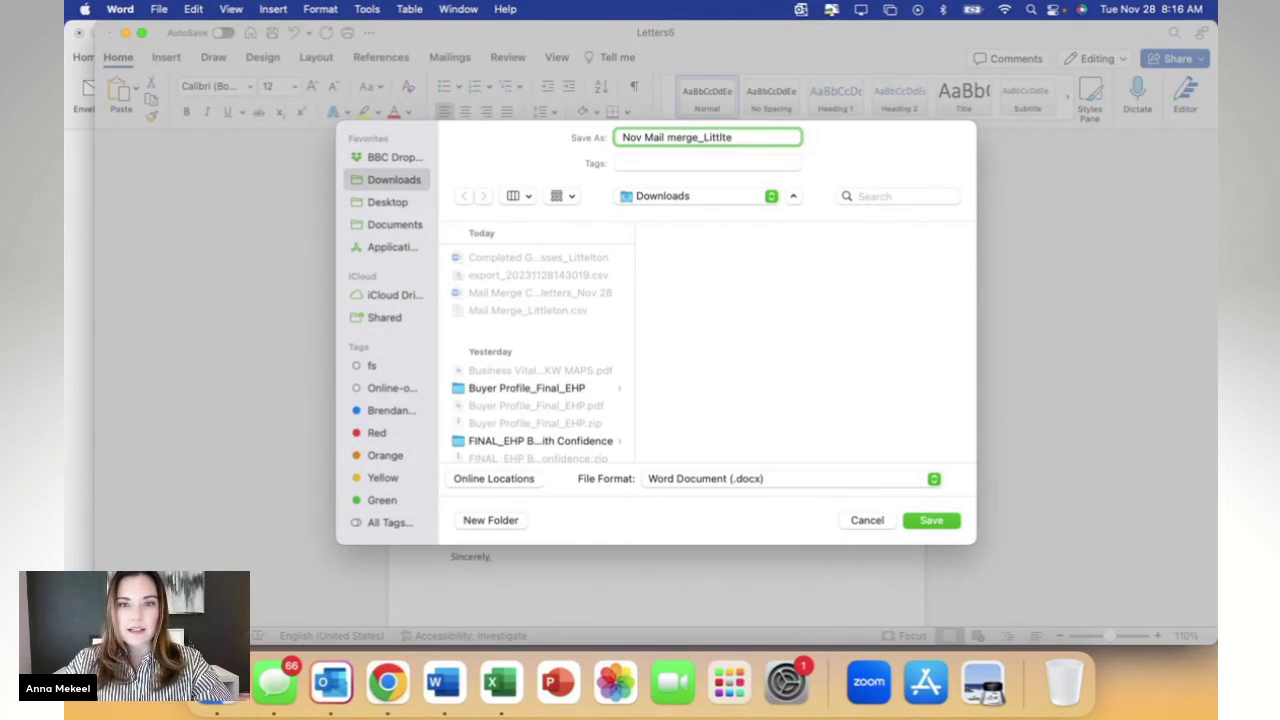
{"action": "type", "text": "ton "}
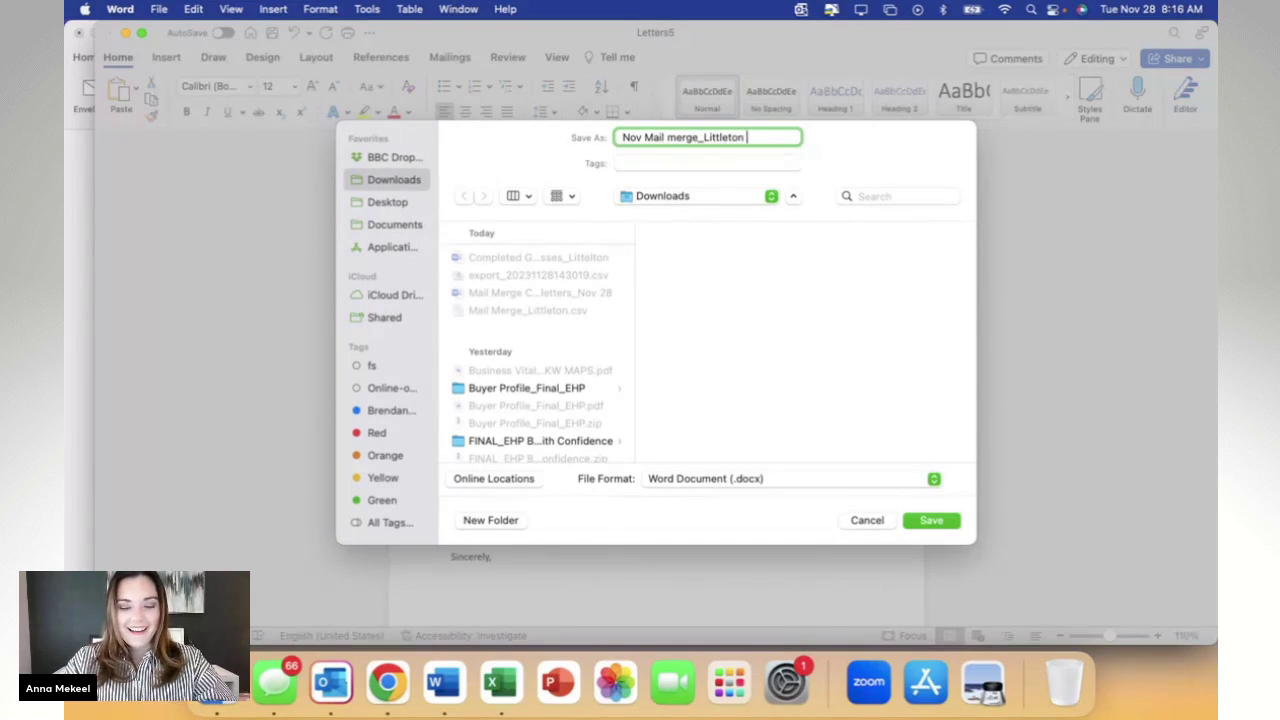
{"action": "type", "text": "Golden Let"}
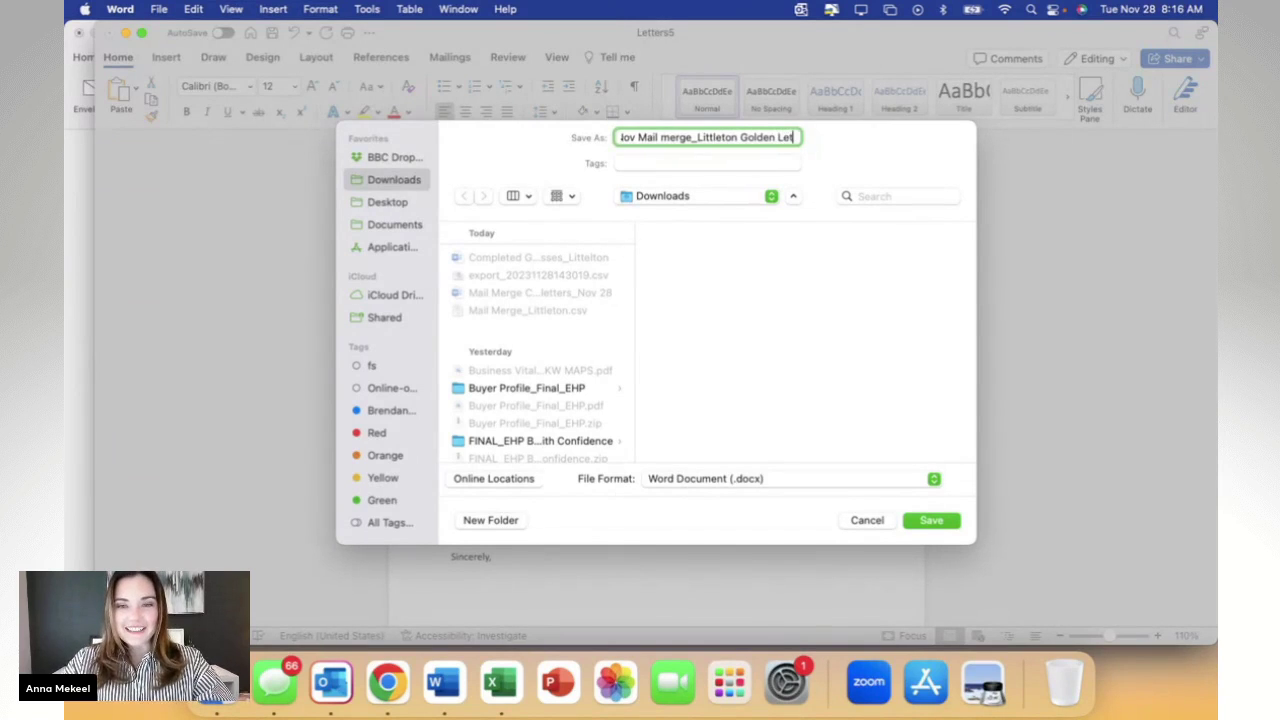
{"action": "type", "text": "ter_"}
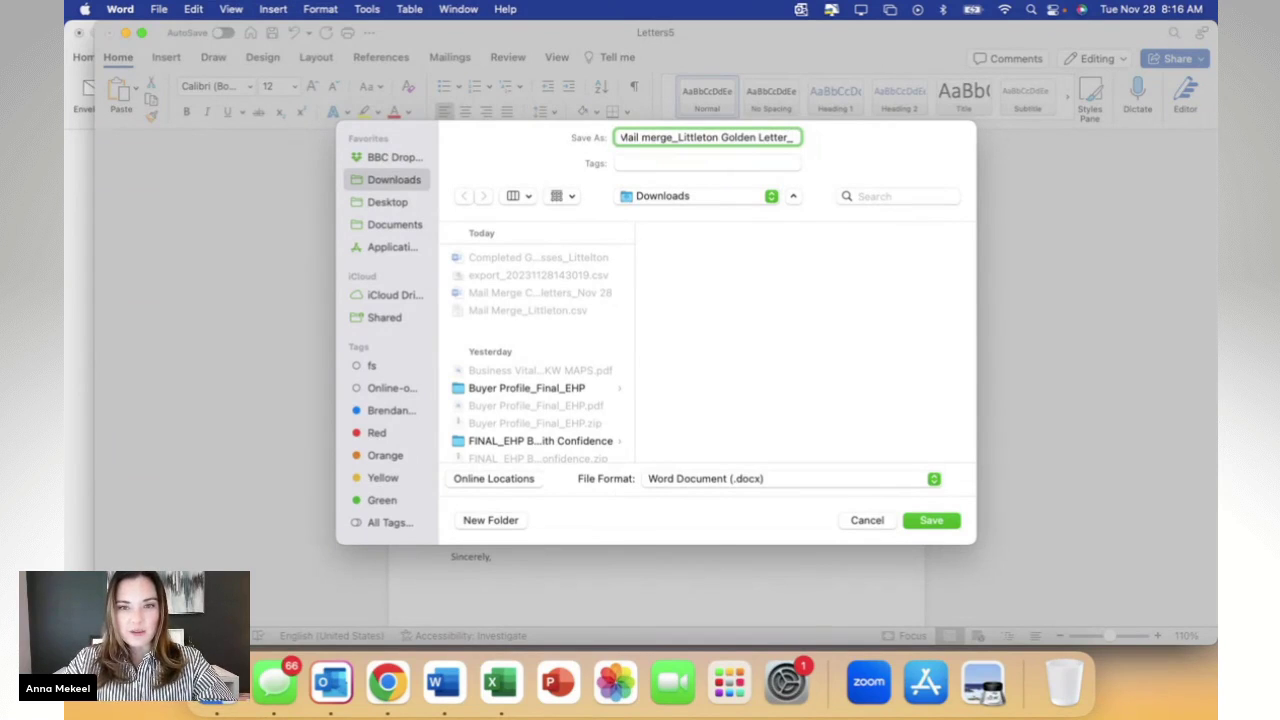
{"action": "type", "text": "10 Addresses"}
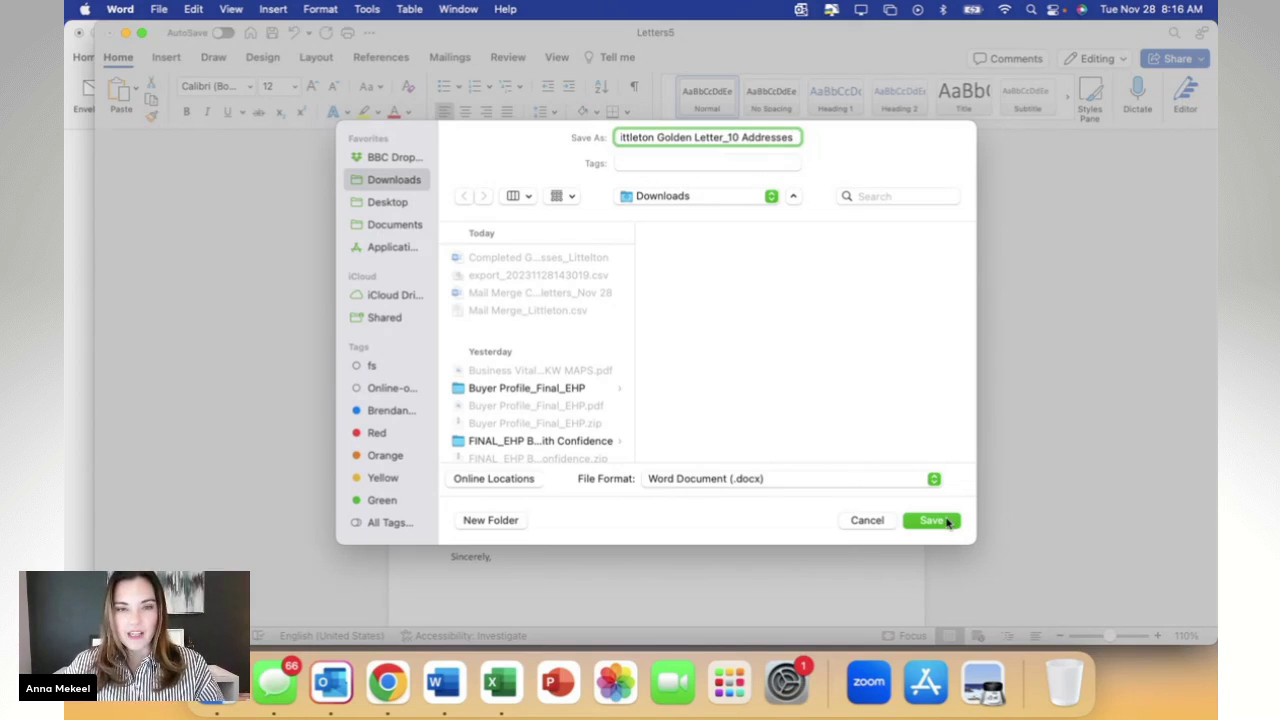
{"action": "left_click", "coordinate": [932, 520]}
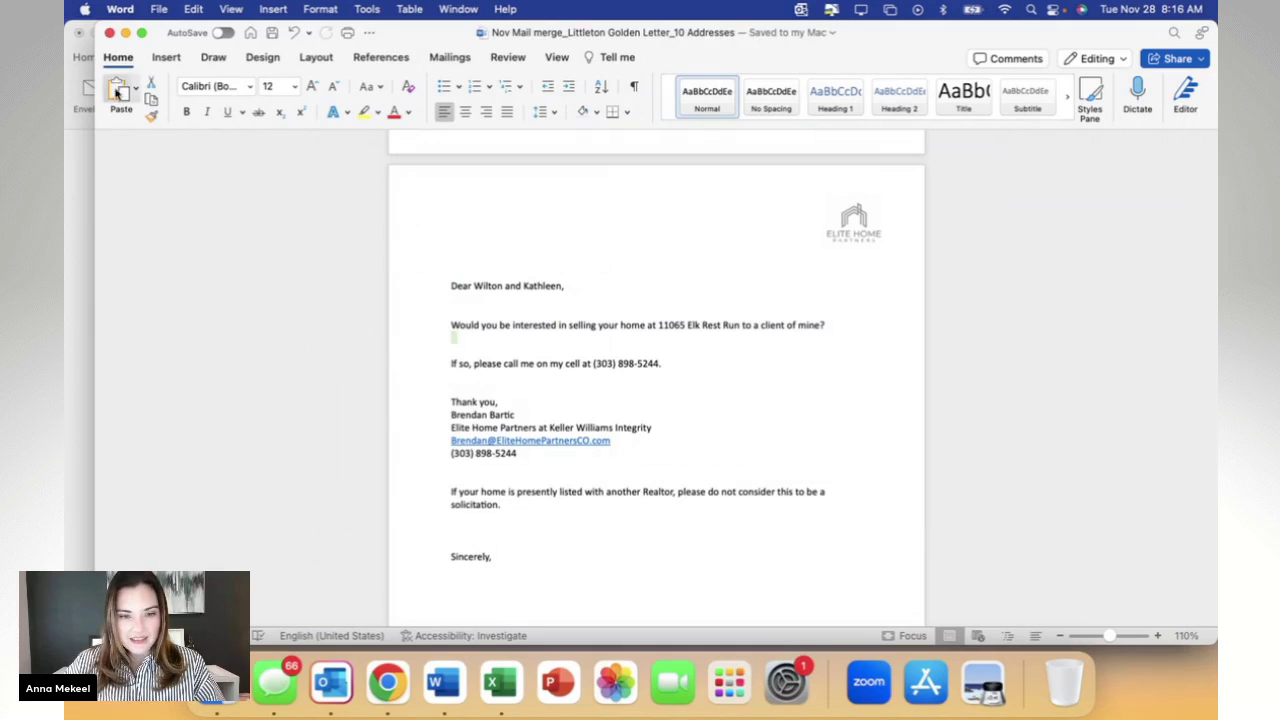
- Open the file commands for the saved letters document
{"action": "left_click", "coordinate": [160, 9]}
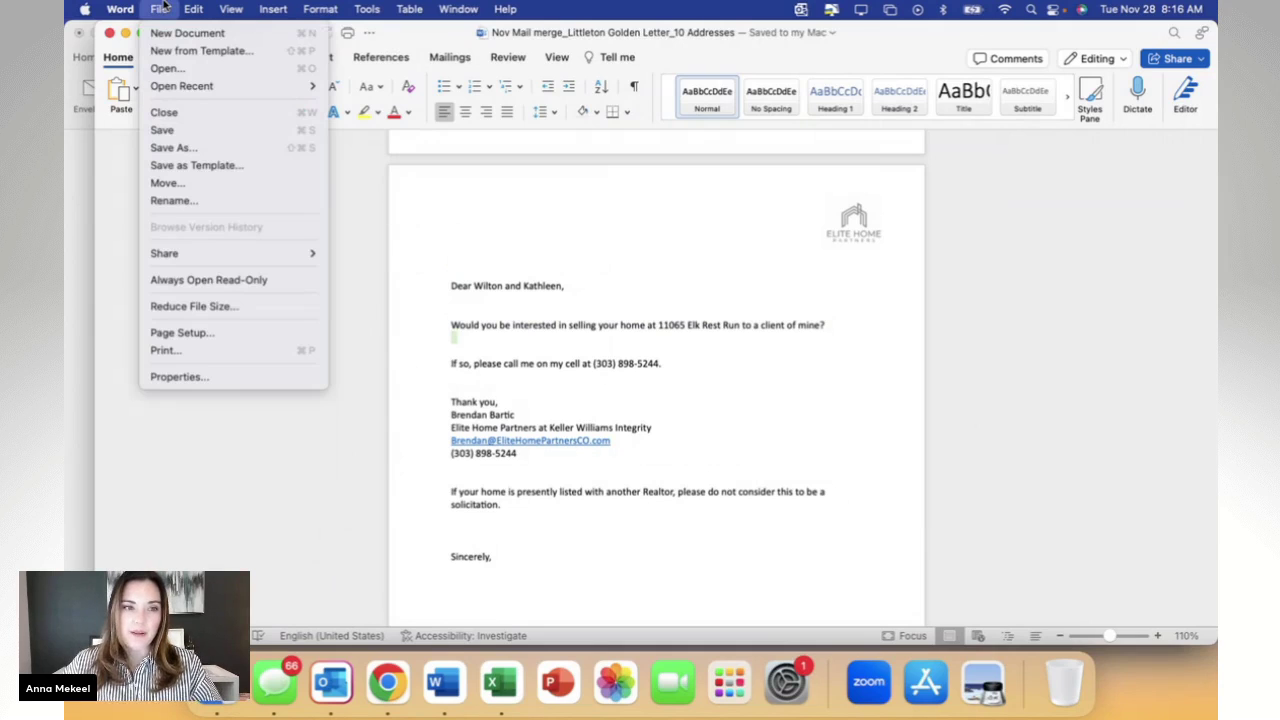